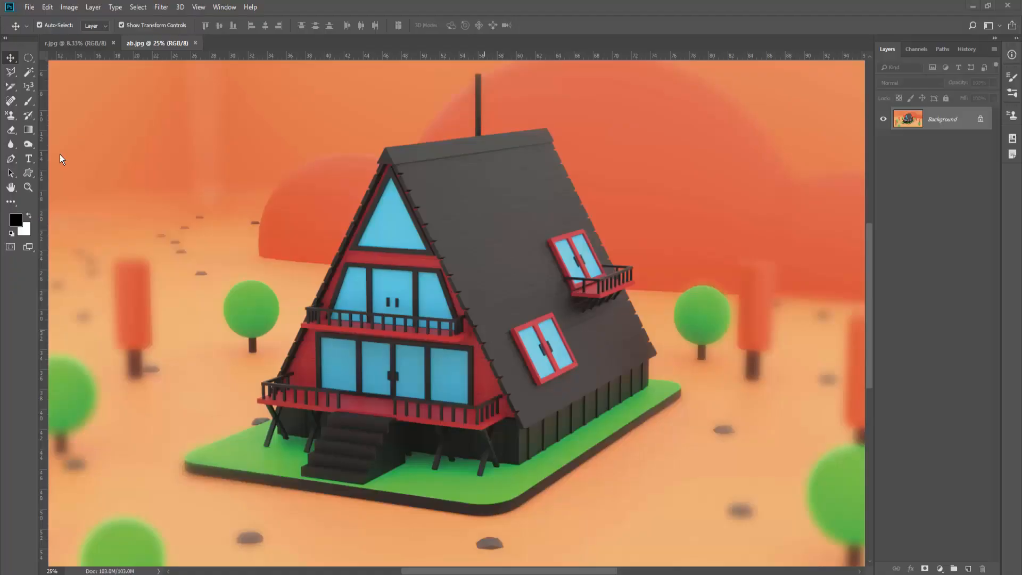
Activate the Pen Tool and set its drawing mode to Path.
{"action": "right_click", "coordinate": [11, 160]}
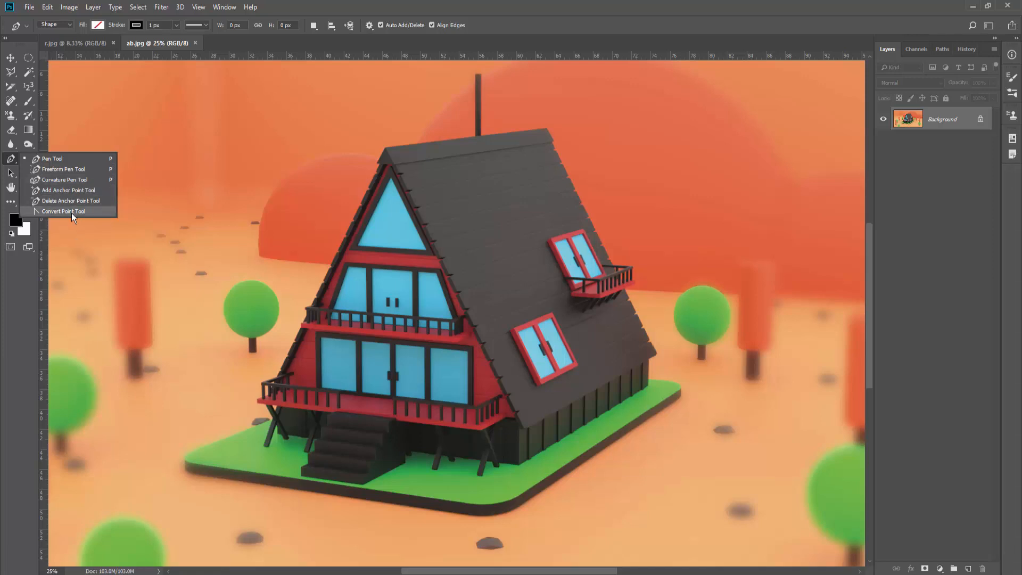
{"action": "left_click", "coordinate": [75, 159]}
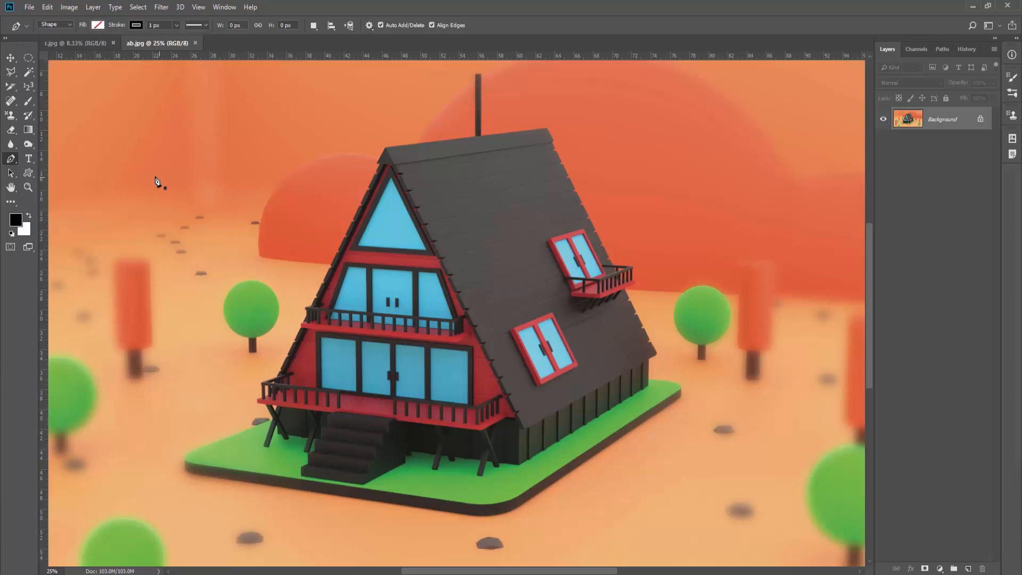
{"action": "left_click", "coordinate": [61, 25]}
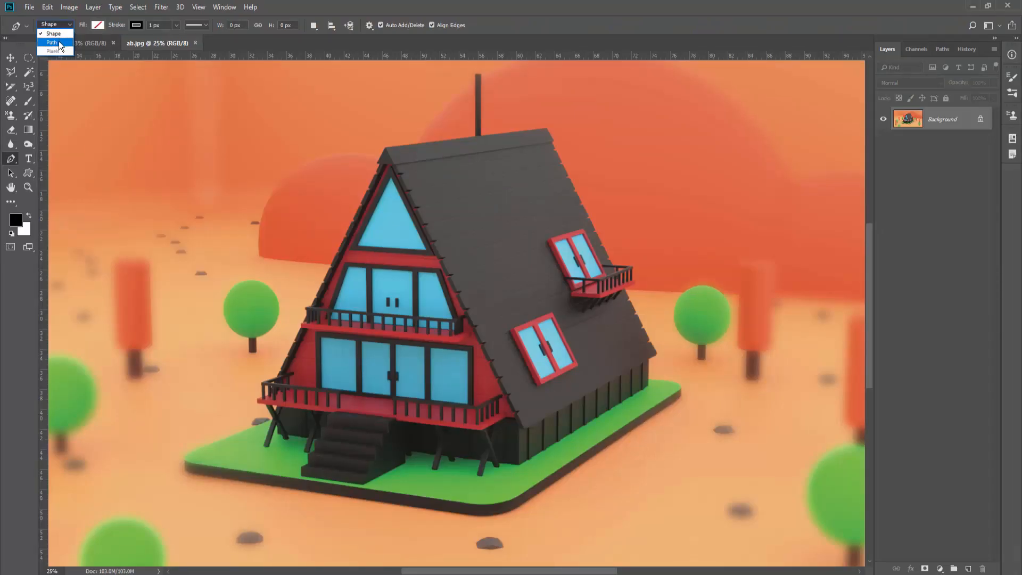
{"action": "left_click", "coordinate": [52, 43]}
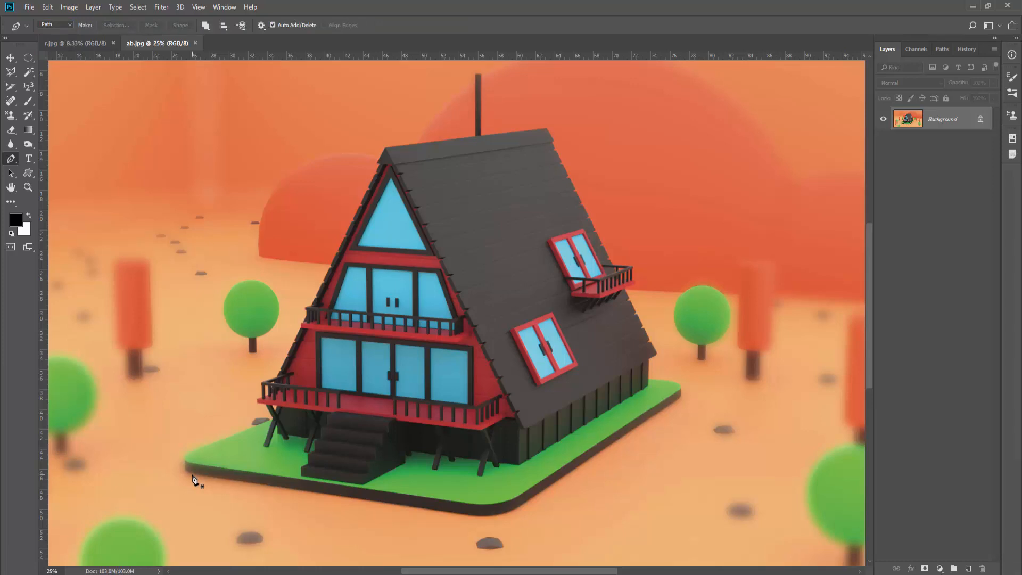
Start a path at the base's front-left corner, follow its lower front edge, and curve it around the rounded nearest corner.
{"action": "left_click", "coordinate": [193, 475]}
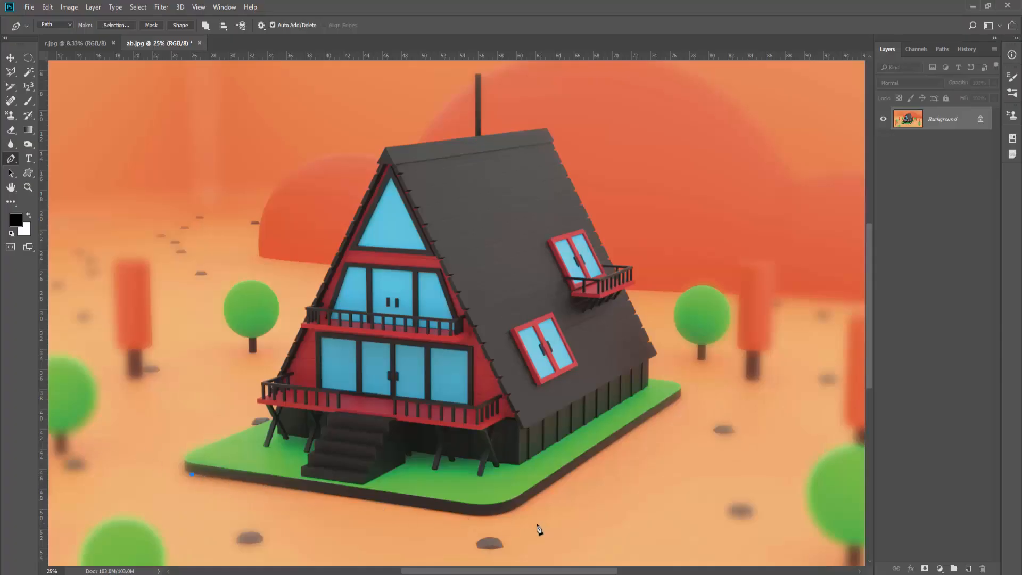
{"action": "left_click", "coordinate": [473, 515]}
{"action": "left_click", "coordinate": [518, 508]}
{"action": "left_click_drag", "start_coordinate": [516, 509], "coordinate": [518, 506]}
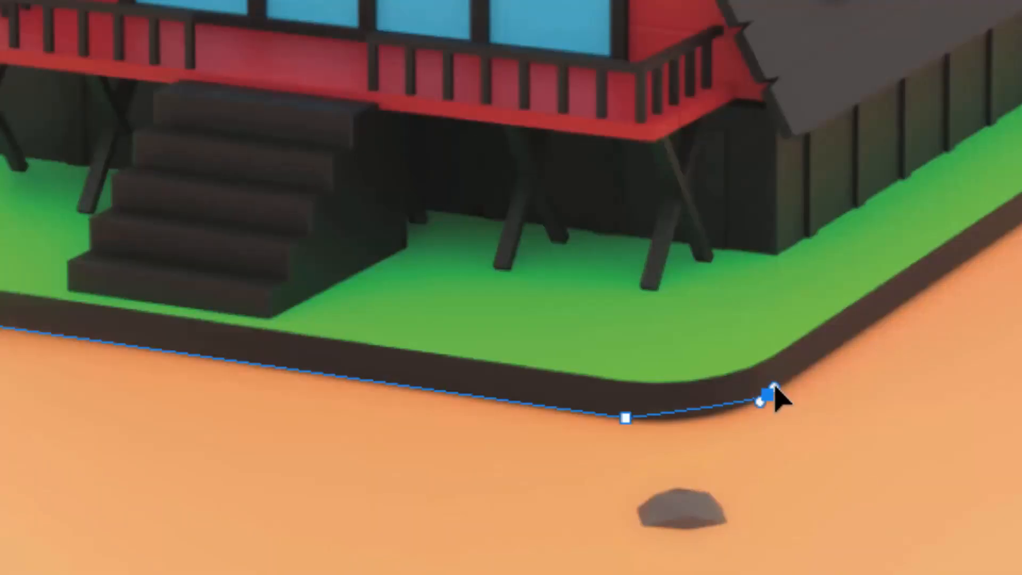
{"action": "left_click_drag", "start_coordinate": [774, 386], "coordinate": [838, 338]}
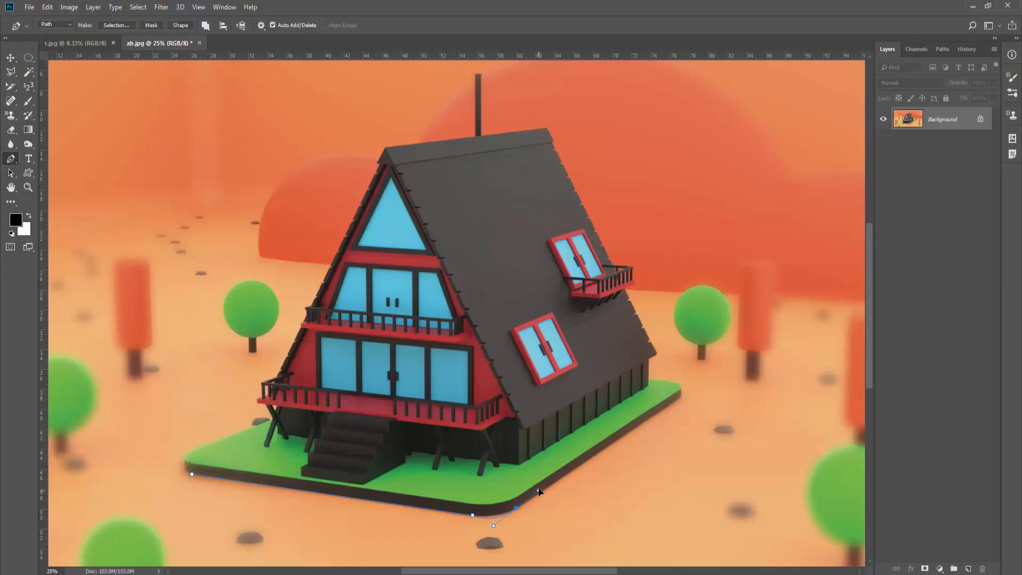
{"action": "left_click_drag", "start_coordinate": [539, 491], "coordinate": [542, 498]}
Extend the path along the base's lower right edge to the far corner and move the corner anchor exactly onto the edge.
{"action": "left_click", "coordinate": [602, 423]}
{"action": "left_click", "coordinate": [681, 397]}
{"action": "key", "text": "ctrl+plus"}
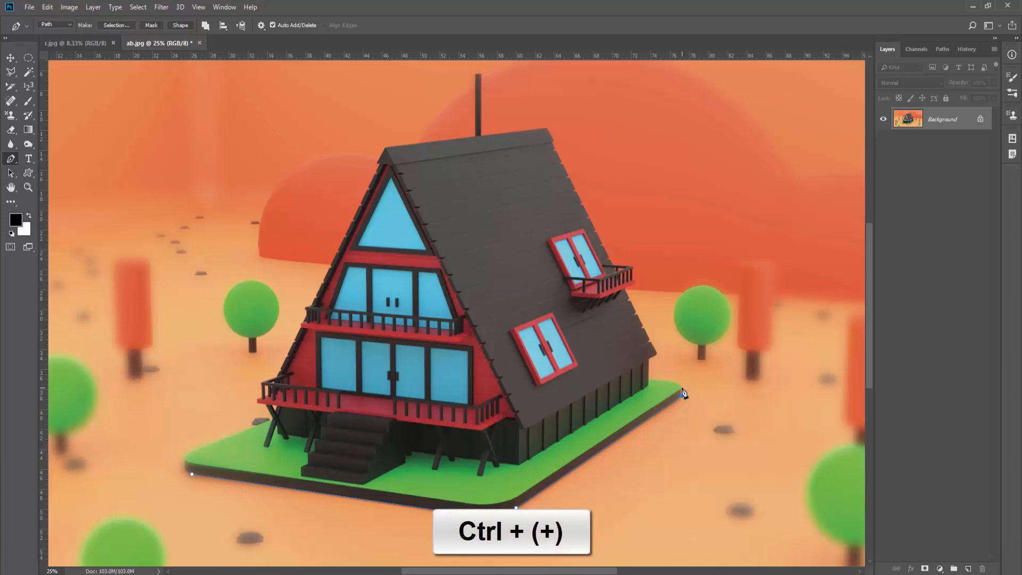
{"action": "key", "text": "ctrl+plus"}
{"action": "key", "text": "ctrl+plus"}
{"action": "key", "text": "ctrl+plus"}
{"action": "key", "text": "ctrl+plus"}
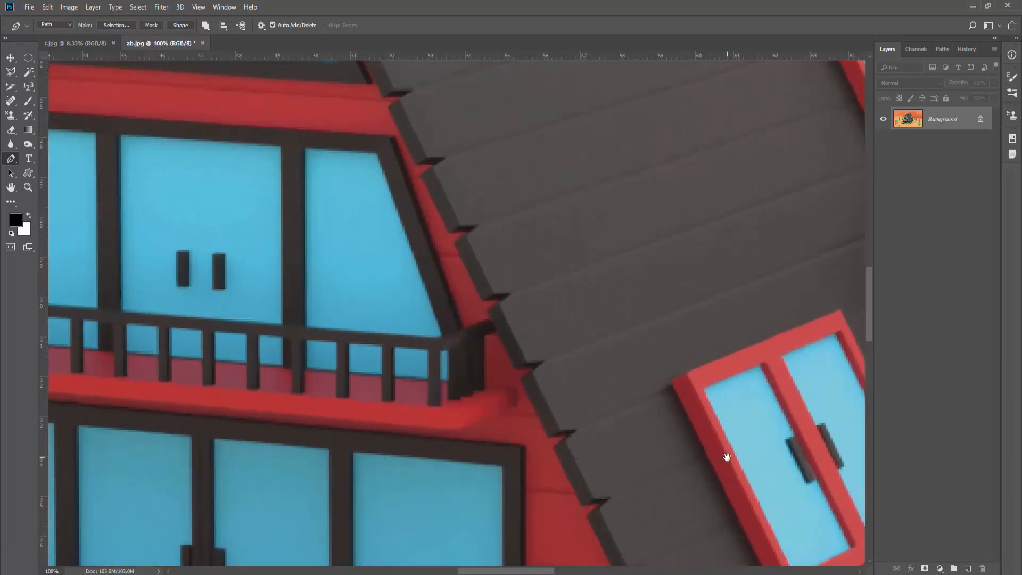
{"action": "left_click_drag", "start_coordinate": [726, 456], "coordinate": [372, 303]}
{"action": "left_click_drag", "start_coordinate": [649, 410], "coordinate": [388, 296]}
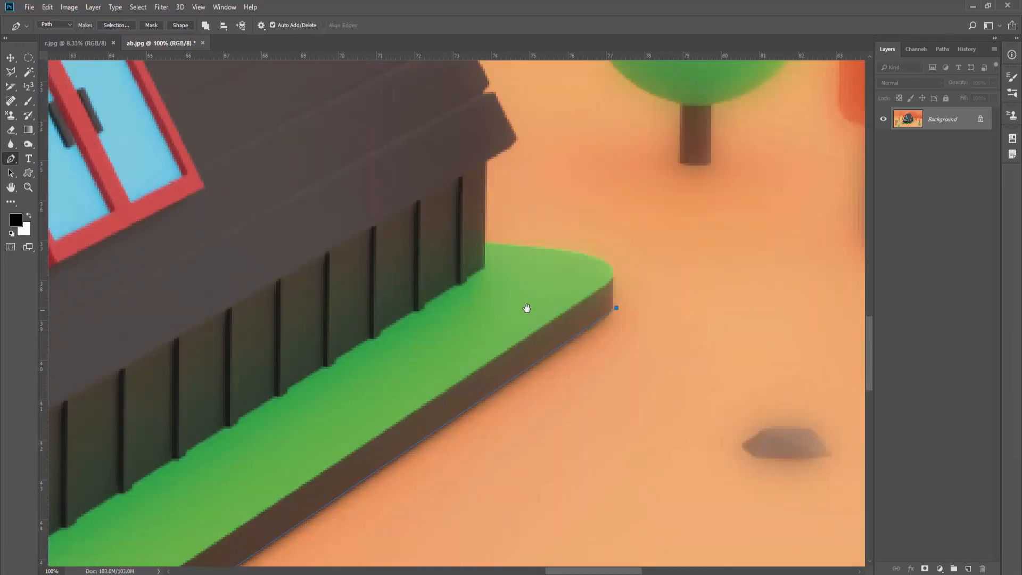
{"action": "left_click_drag", "start_coordinate": [525, 306], "coordinate": [538, 389]}
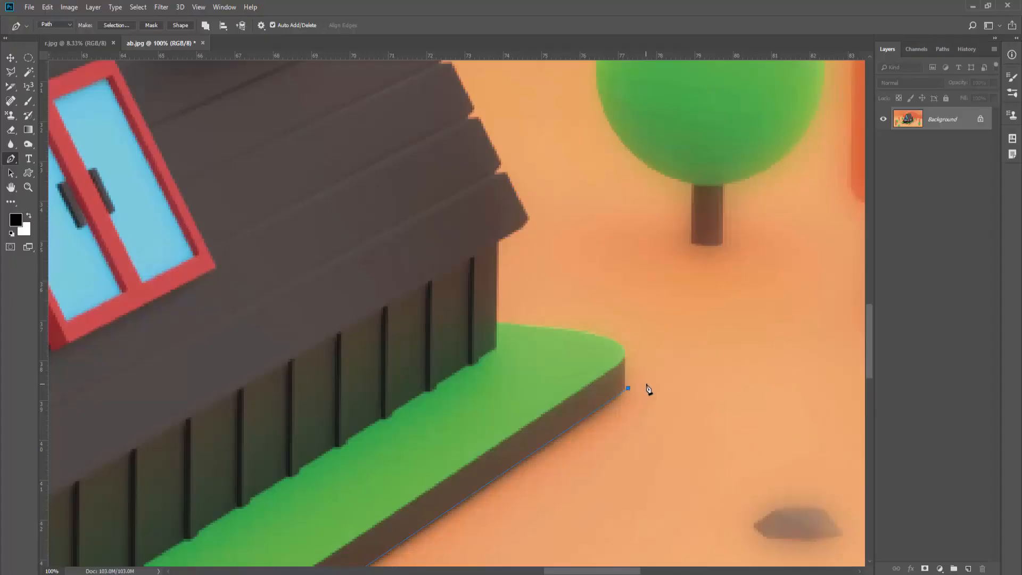
{"action": "key", "text": "ctrl"}
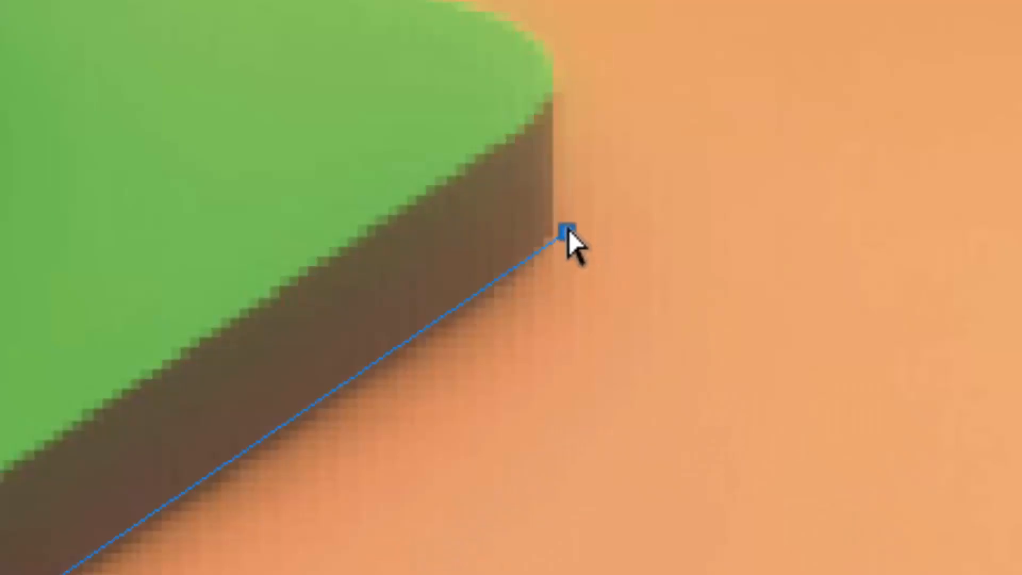
{"action": "left_click", "coordinate": [567, 231]}
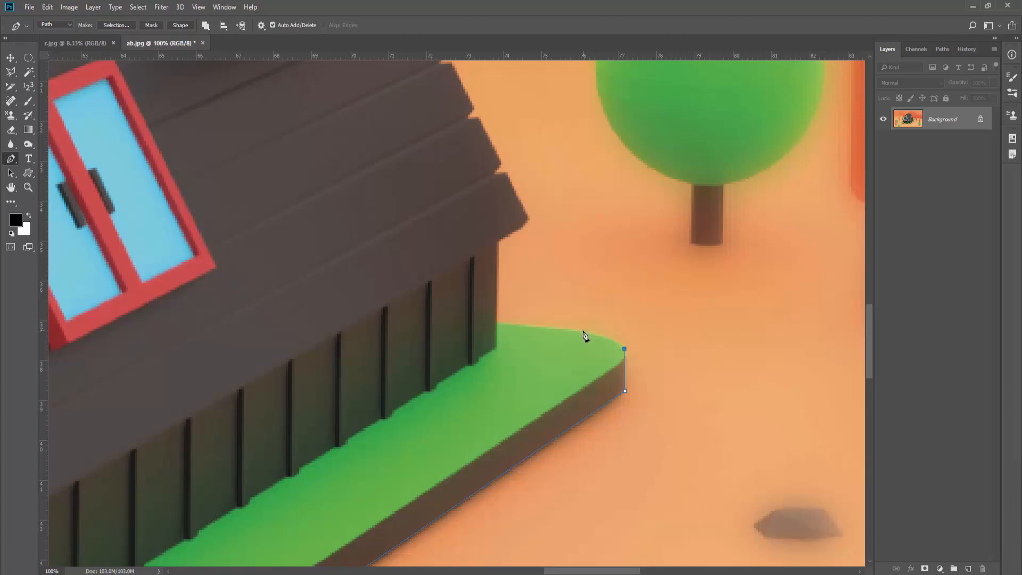
Trace the base's rounded far-right corner up to the house wall and adjust the direction handles to fit the curve.
{"action": "left_click_drag", "start_coordinate": [584, 333], "coordinate": [539, 325]}
{"action": "left_click", "coordinate": [497, 323]}
{"action": "left_click", "coordinate": [542, 325], "text": "ctrl"}
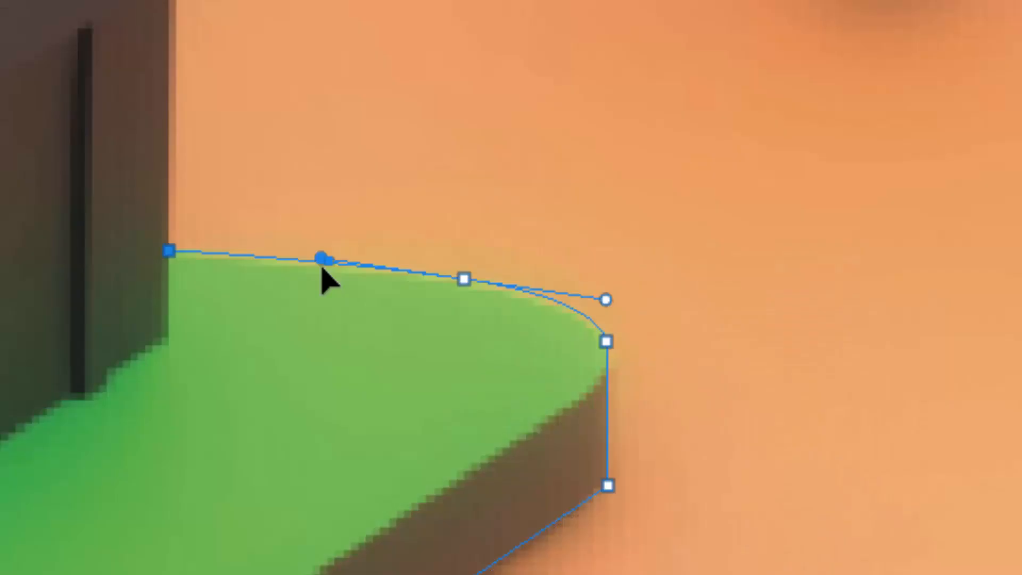
{"action": "mouse_move", "coordinate": [542, 326]}
{"action": "left_mouse_down"}
{"action": "mouse_move", "coordinate": [541, 335]}
{"action": "mouse_move", "coordinate": [540, 313]}
{"action": "left_mouse_up"}
{"action": "mouse_move", "coordinate": [319, 229]}
{"action": "left_mouse_down"}
{"action": "mouse_move", "coordinate": [316, 292]}
{"action": "mouse_move", "coordinate": [324, 226]}
{"action": "left_mouse_up"}
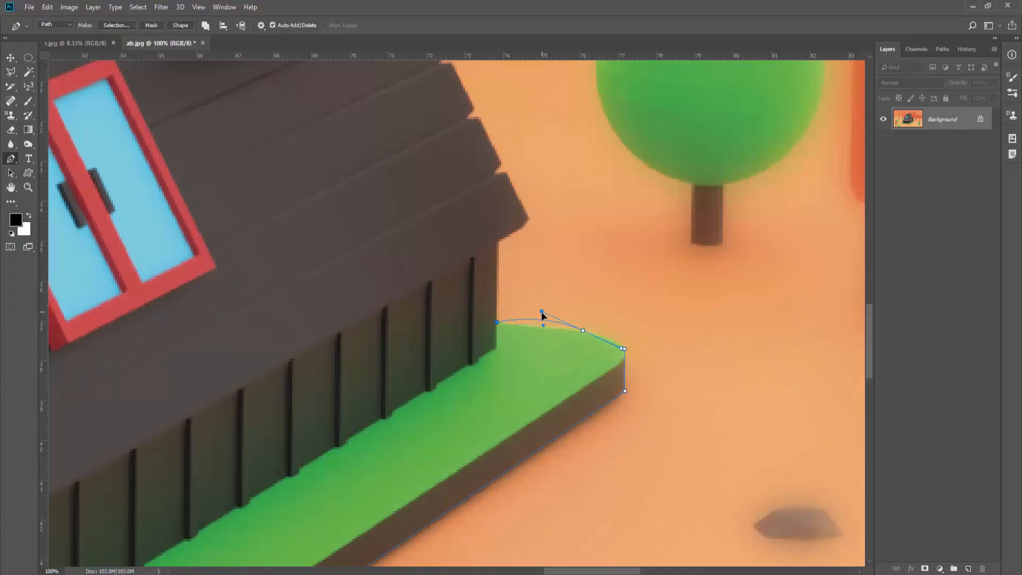
{"action": "mouse_move", "coordinate": [542, 315]}
{"action": "left_mouse_down"}
{"action": "mouse_move", "coordinate": [543, 335]}
{"action": "mouse_move", "coordinate": [540, 326]}
{"action": "left_mouse_up"}
{"action": "left_click_drag", "start_coordinate": [626, 338], "coordinate": [615, 334]}
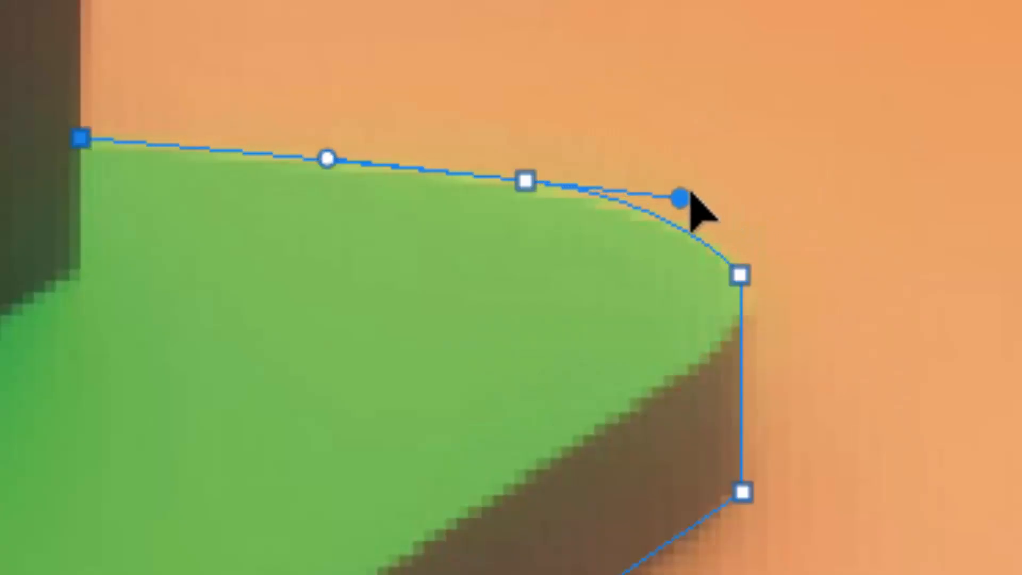
{"action": "left_click_drag", "start_coordinate": [690, 192], "coordinate": [713, 202]}
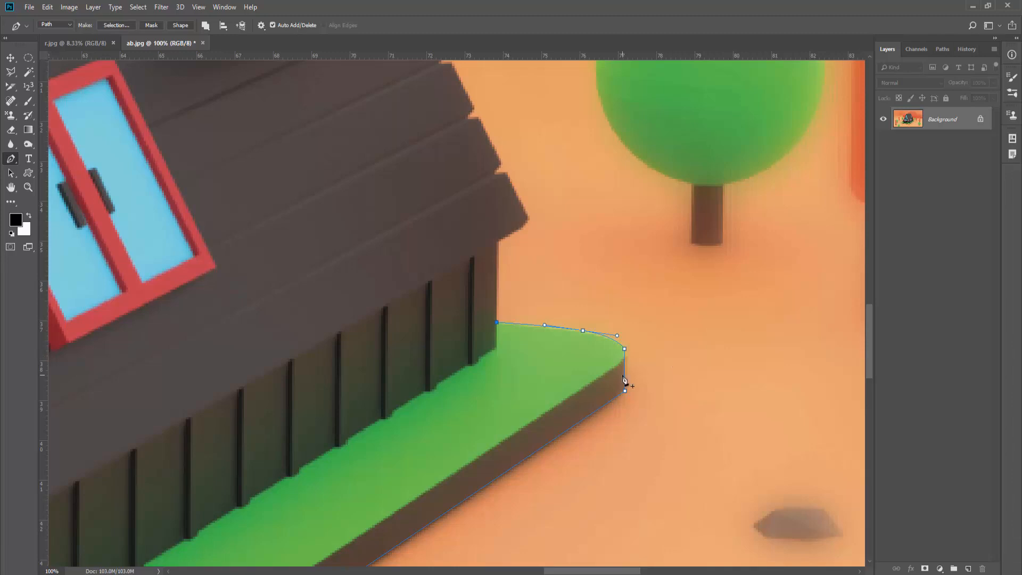
Continue the path up the rear wall and around the lowest corner of the roof's right edge.
{"action": "left_click", "coordinate": [498, 241]}
{"action": "left_click_drag", "start_coordinate": [529, 219], "coordinate": [535, 208]}
{"action": "left_click", "coordinate": [529, 219], "text": "alt"}
{"action": "left_click", "coordinate": [507, 173]}
Trace the notched shingle ends of the right roof edge up to the underside of the side balcony.
{"action": "left_click", "coordinate": [494, 172]}
{"action": "left_click", "coordinate": [502, 163]}
{"action": "left_click", "coordinate": [480, 117]}
{"action": "left_click", "coordinate": [467, 117]}
{"action": "left_click", "coordinate": [473, 108]}
{"action": "left_click_drag", "start_coordinate": [460, 120], "coordinate": [521, 343]}
{"action": "left_click", "coordinate": [472, 230]}
{"action": "left_click", "coordinate": [480, 220]}
{"action": "left_click", "coordinate": [461, 182]}
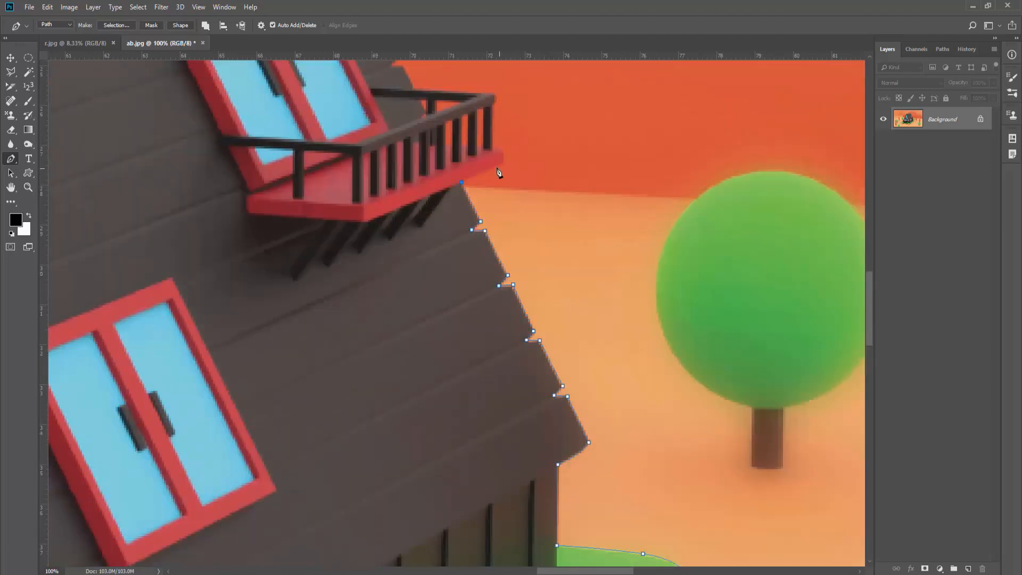
Outline the side balcony's floor and railing back to the point where the railing meets the roof edge.
{"action": "left_click", "coordinate": [503, 164]}
{"action": "left_click", "coordinate": [504, 151]}
{"action": "left_click", "coordinate": [496, 102]}
{"action": "left_click", "coordinate": [495, 93]}
{"action": "left_click_drag", "start_coordinate": [459, 95], "coordinate": [505, 265]}
{"action": "left_click", "coordinate": [460, 258]}
Trace the first shingle notches of the right roof edge directly above the side balcony.
{"action": "left_click", "coordinate": [449, 236]}
{"action": "left_click", "coordinate": [438, 236]}
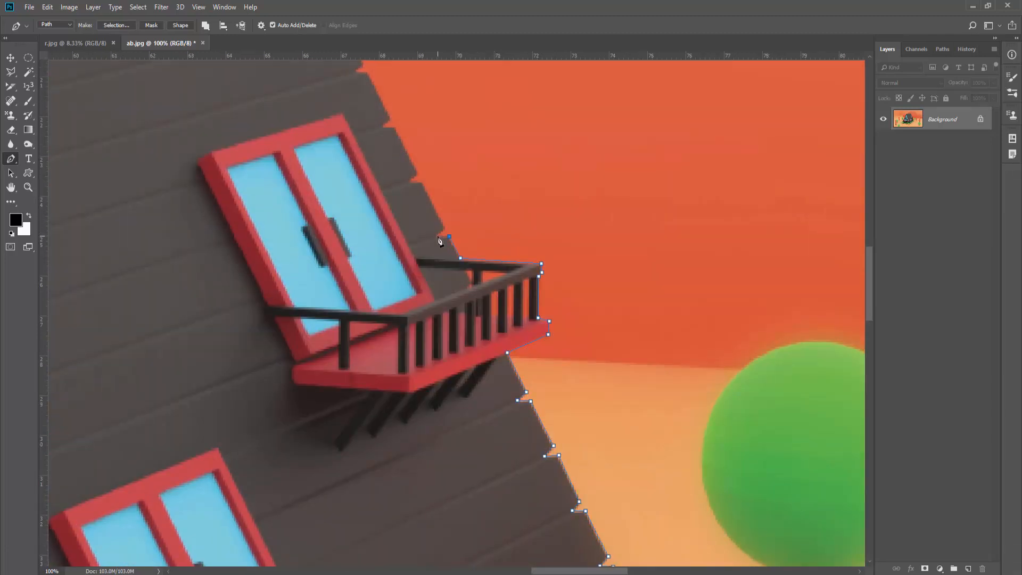
{"action": "left_click", "coordinate": [446, 229]}
{"action": "left_click", "coordinate": [422, 183]}
{"action": "left_click", "coordinate": [394, 127]}
{"action": "left_click", "coordinate": [381, 126]}
{"action": "left_click", "coordinate": [391, 119]}
Continue the path along the upper shingle notches of the right roof edge up to the ridge cap.
{"action": "left_click_drag", "start_coordinate": [388, 129], "coordinate": [439, 337]}
{"action": "left_click", "coordinate": [420, 280]}
{"action": "left_click", "coordinate": [407, 278]}
{"action": "left_click", "coordinate": [415, 273]}
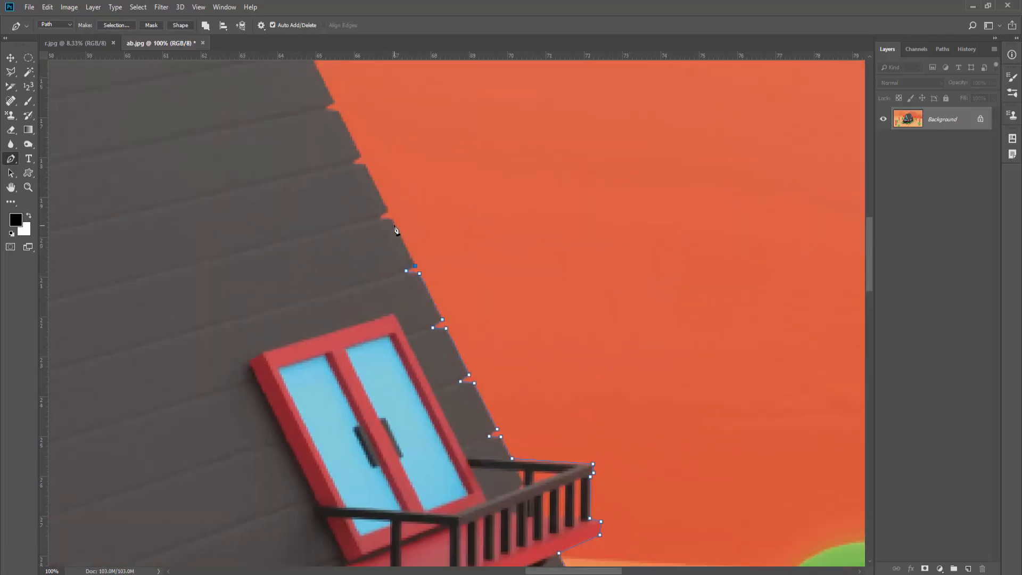
{"action": "left_click", "coordinate": [361, 203]}
{"action": "left_click", "coordinate": [369, 195]}
{"action": "left_click", "coordinate": [346, 150]}
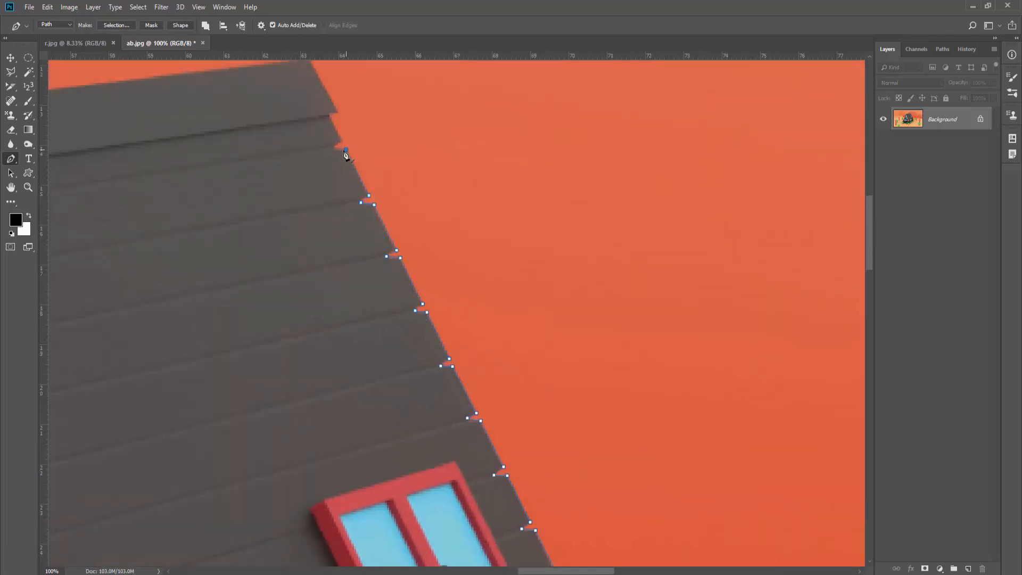
{"action": "left_click", "coordinate": [334, 147]}
{"action": "left_click", "coordinate": [342, 142]}
{"action": "left_click", "coordinate": [330, 116]}
{"action": "left_click", "coordinate": [338, 112]}
Trace the roof ridge, including the vertical pole, to the front peak and around the ridge cap's front corner.
{"action": "left_click_drag", "start_coordinate": [339, 112], "coordinate": [443, 360]}
{"action": "left_click", "coordinate": [127, 90]}
{"action": "left_click", "coordinate": [127, 340]}
{"action": "left_click_drag", "start_coordinate": [213, 376], "coordinate": [725, 367]}
{"action": "left_click", "coordinate": [281, 374]}
{"action": "left_click", "coordinate": [246, 438]}
{"action": "left_click", "coordinate": [259, 440]}
Trace the upper shingle notches down the front-left roof edge beside the triangular window.
{"action": "left_click", "coordinate": [244, 470]}
{"action": "left_click", "coordinate": [315, 418]}
{"action": "left_click", "coordinate": [306, 420]}
{"action": "left_click", "coordinate": [279, 476]}
{"action": "left_click", "coordinate": [286, 481]}
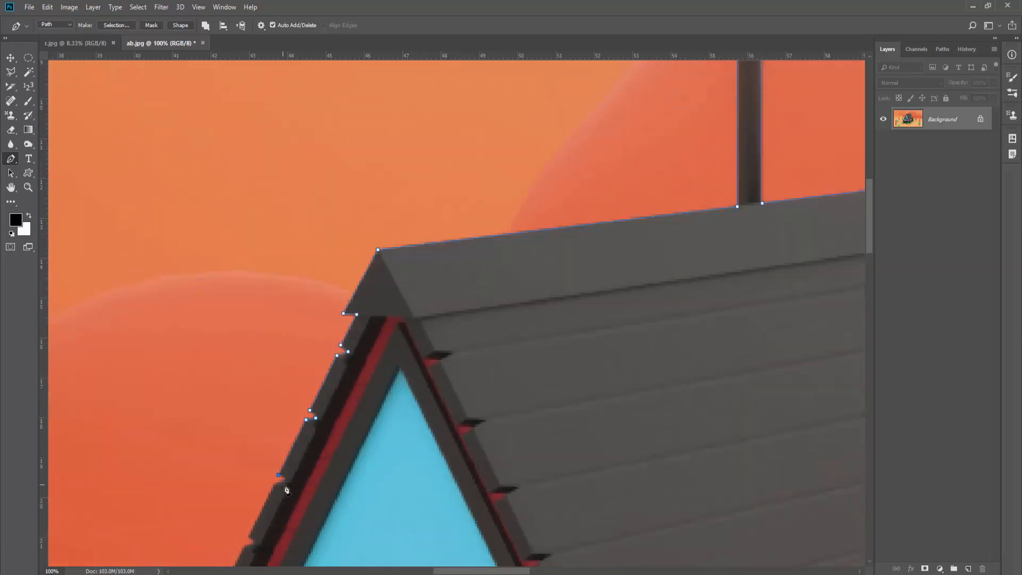
{"action": "left_click", "coordinate": [274, 484]}
{"action": "left_click", "coordinate": [249, 536]}
{"action": "left_click", "coordinate": [254, 546]}
{"action": "left_click", "coordinate": [245, 545]}
Continue the path down the front-left roof edge to the railing of the upper front balcony.
{"action": "left_click", "coordinate": [422, 444]}
{"action": "left_click", "coordinate": [428, 452]}
{"action": "left_click", "coordinate": [416, 455]}
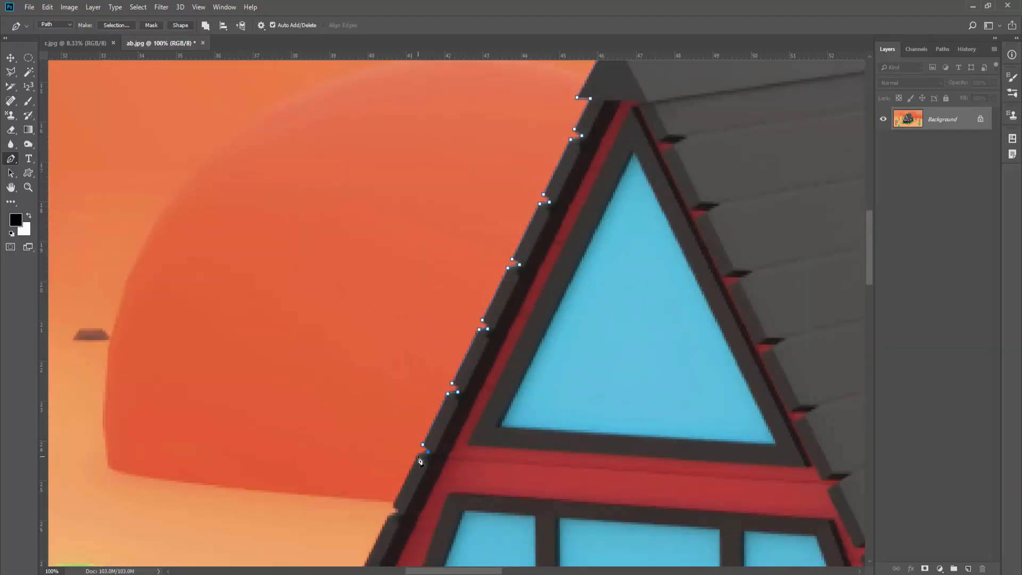
{"action": "left_click", "coordinate": [393, 506]}
{"action": "left_click", "coordinate": [398, 513]}
{"action": "left_click", "coordinate": [387, 517]}
{"action": "left_click_drag", "start_coordinate": [408, 528], "coordinate": [500, 325]}
{"action": "left_click", "coordinate": [456, 362]}
{"action": "left_click", "coordinate": [408, 459]}
Outline the left end of the upper front balcony, from its railing down to the red floor edge.
{"action": "left_click", "coordinate": [384, 468]}
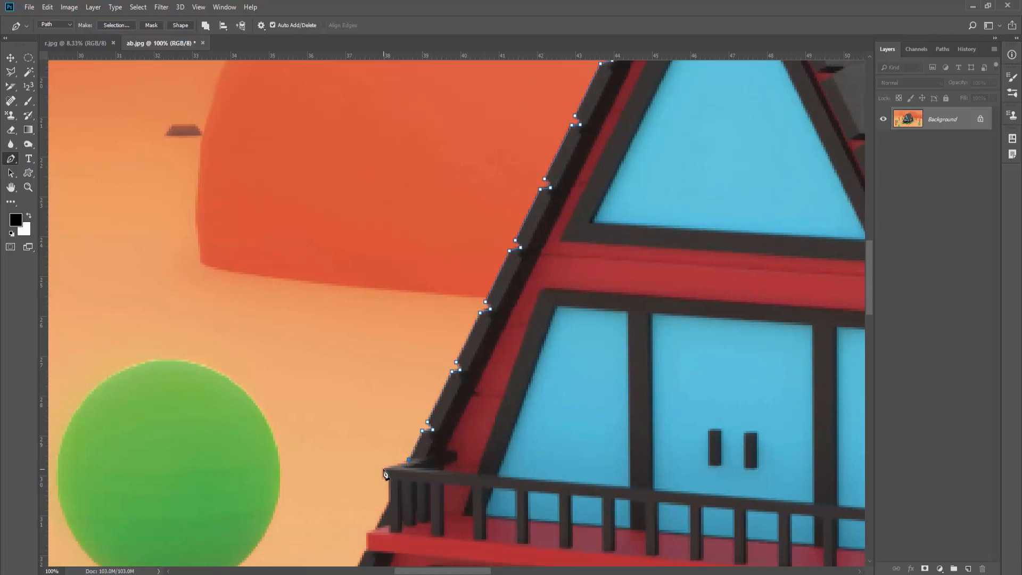
{"action": "left_click", "coordinate": [383, 477]}
{"action": "left_click", "coordinate": [389, 480]}
{"action": "left_click", "coordinate": [389, 500]}
{"action": "left_click", "coordinate": [375, 526]}
{"action": "left_click", "coordinate": [368, 532]}
{"action": "left_click_drag", "start_coordinate": [367, 532], "coordinate": [416, 411]}
Trace the notched left roof edge between the upper and lower front balconies.
{"action": "left_click", "coordinate": [385, 488]}
{"action": "left_click", "coordinate": [361, 537]}
{"action": "left_click", "coordinate": [368, 543]}
{"action": "left_click_drag", "start_coordinate": [382, 527], "coordinate": [426, 409]}
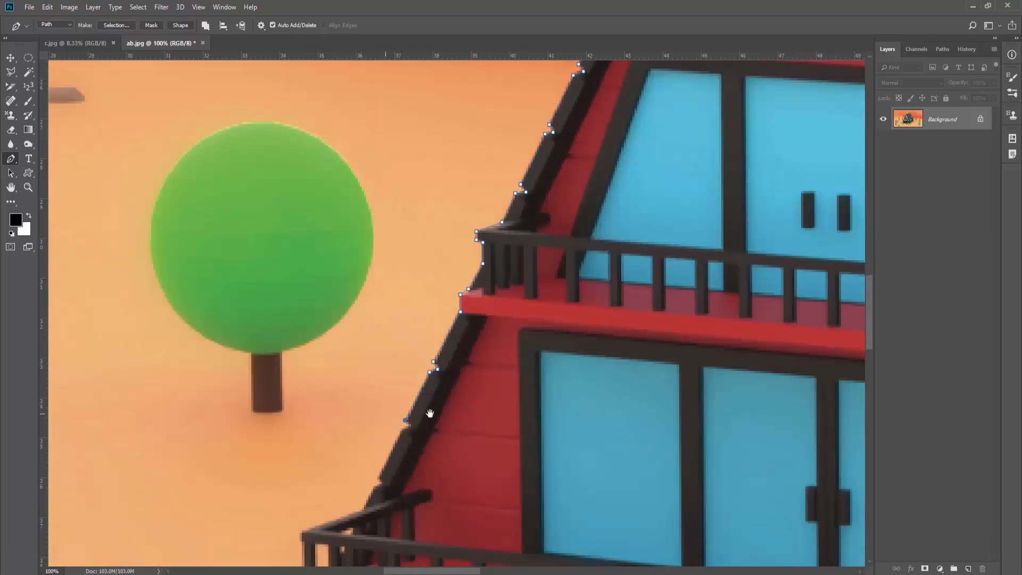
{"action": "left_click", "coordinate": [403, 430]}
{"action": "left_click", "coordinate": [377, 475]}
{"action": "left_click", "coordinate": [382, 483]}
{"action": "left_click", "coordinate": [375, 487]}
Outline the left end of the lower front balcony and its crossed support leg down to the grass.
{"action": "left_click", "coordinate": [338, 383]}
{"action": "left_click", "coordinate": [338, 430]}
{"action": "left_click", "coordinate": [319, 439]}
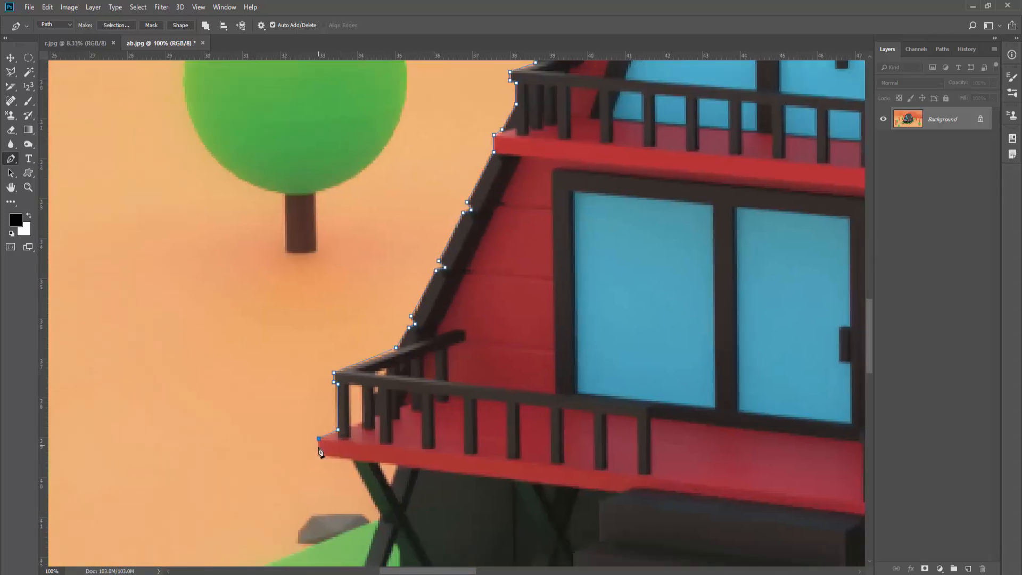
{"action": "left_click", "coordinate": [319, 455]}
{"action": "left_click", "coordinate": [352, 459]}
{"action": "left_click", "coordinate": [380, 518]}
Trace the grass's back-left edge and curve the path around the base's left corner down its side.
{"action": "left_click_drag", "start_coordinate": [381, 518], "coordinate": [510, 343]}
{"action": "left_click", "coordinate": [180, 476]}
{"action": "left_click_drag", "start_coordinate": [163, 522], "coordinate": [244, 418]}
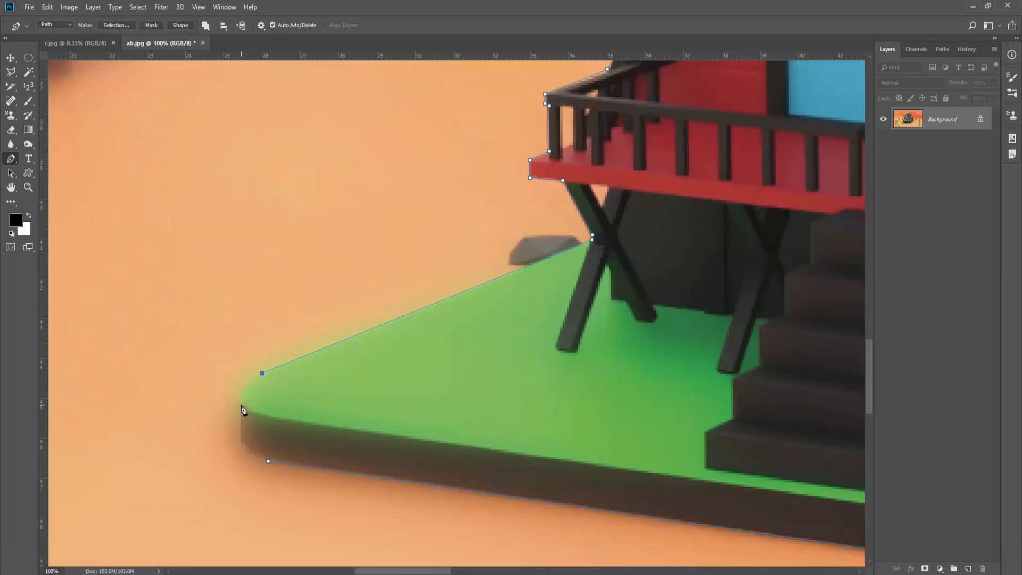
{"action": "left_click", "coordinate": [241, 395]}
{"action": "left_click", "coordinate": [242, 443]}
{"action": "left_click", "coordinate": [269, 461]}
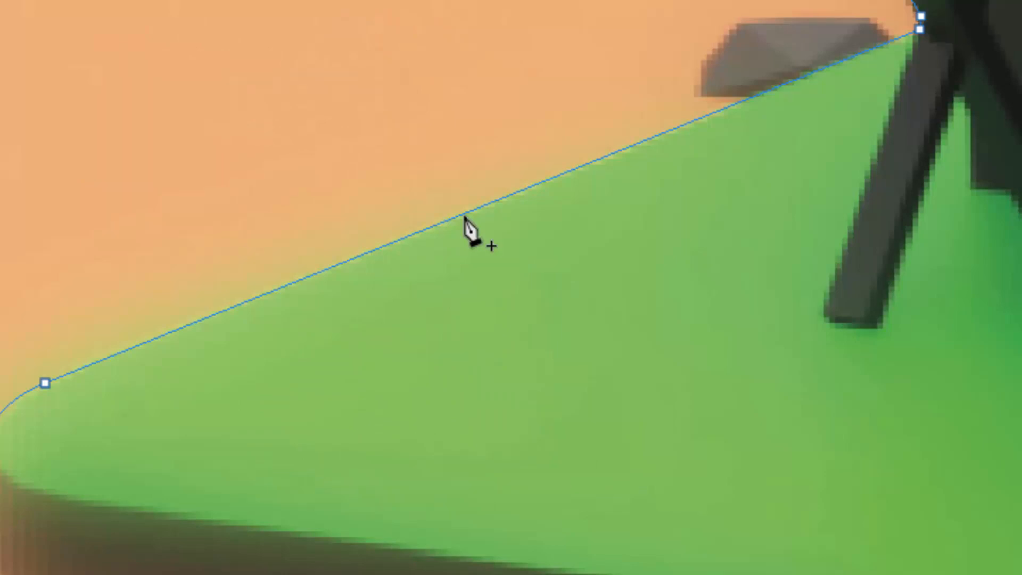
Add an extra anchor point on the grass's straight back-left edge, try its direction handle, and delete the anchor again.
{"action": "left_click", "coordinate": [464, 215]}
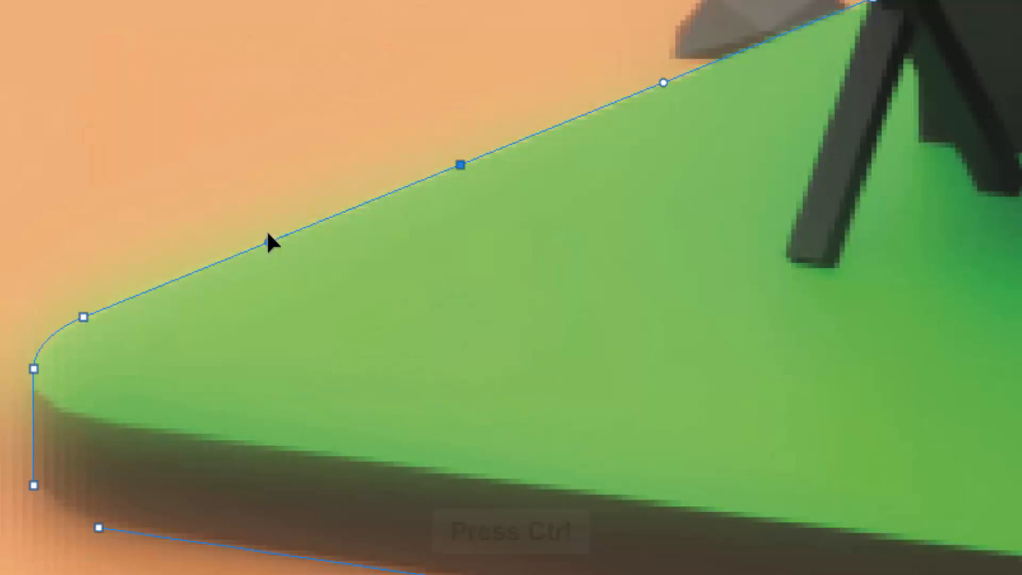
{"action": "mouse_move", "coordinate": [268, 237]}
{"action": "left_mouse_down"}
{"action": "mouse_move", "coordinate": [247, 190]}
{"action": "mouse_move", "coordinate": [283, 260]}
{"action": "mouse_move", "coordinate": [265, 242]}
{"action": "left_mouse_up"}
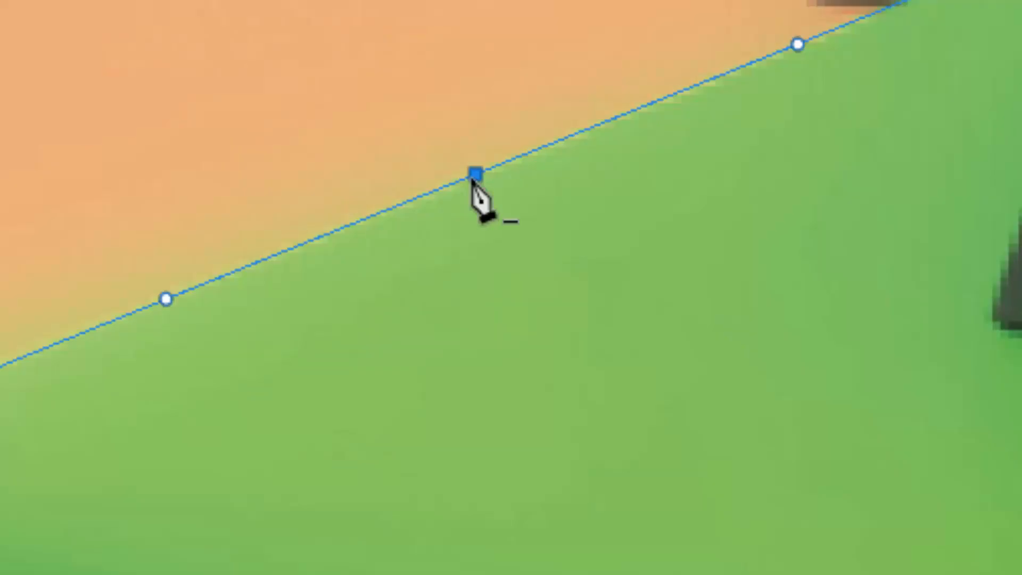
{"action": "left_click", "coordinate": [473, 176]}
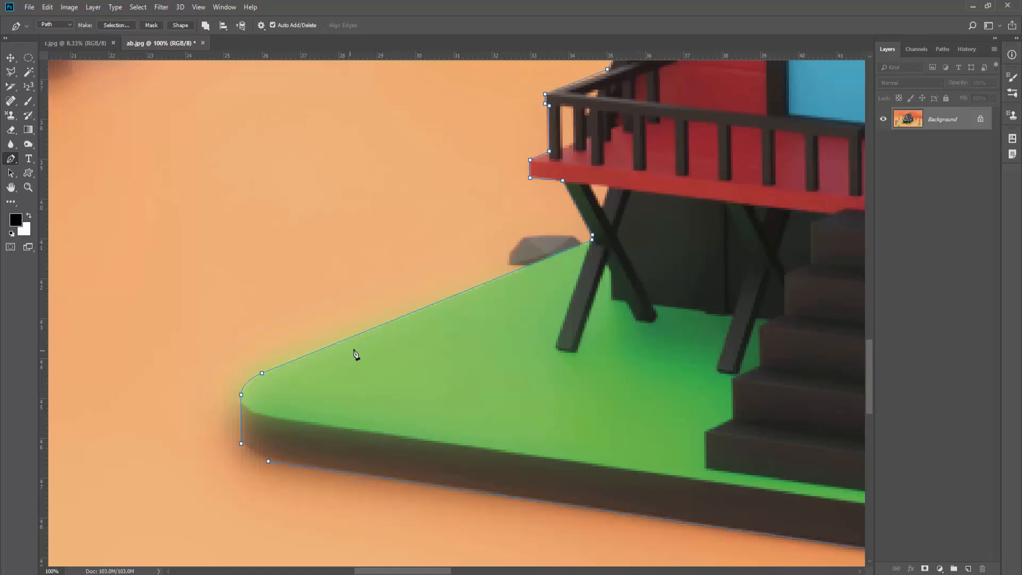
Close the path at its starting anchor and refine the base's lower left corner with an added anchor point.
{"action": "left_click", "coordinate": [241, 444]}
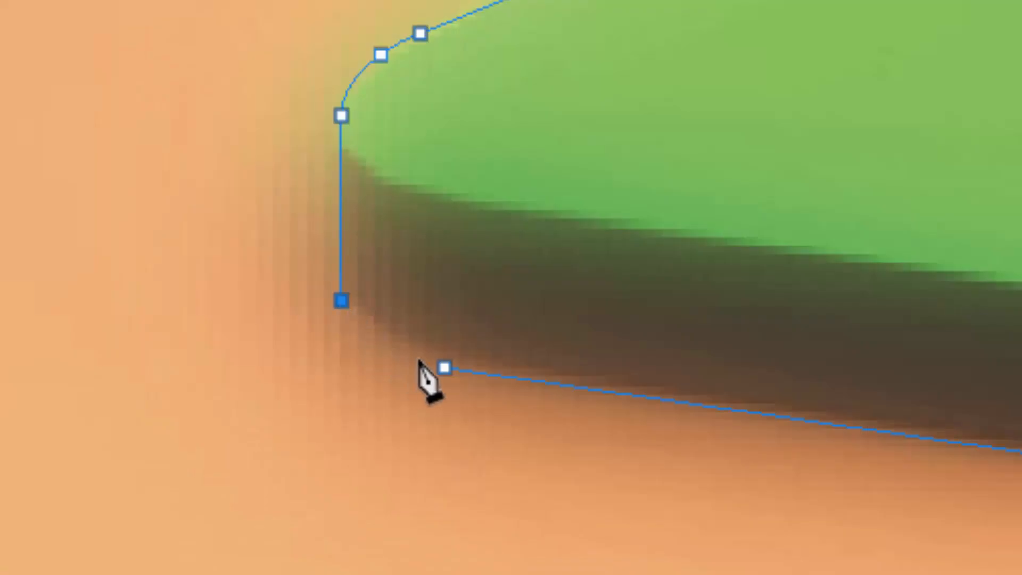
{"action": "left_click", "coordinate": [268, 461]}
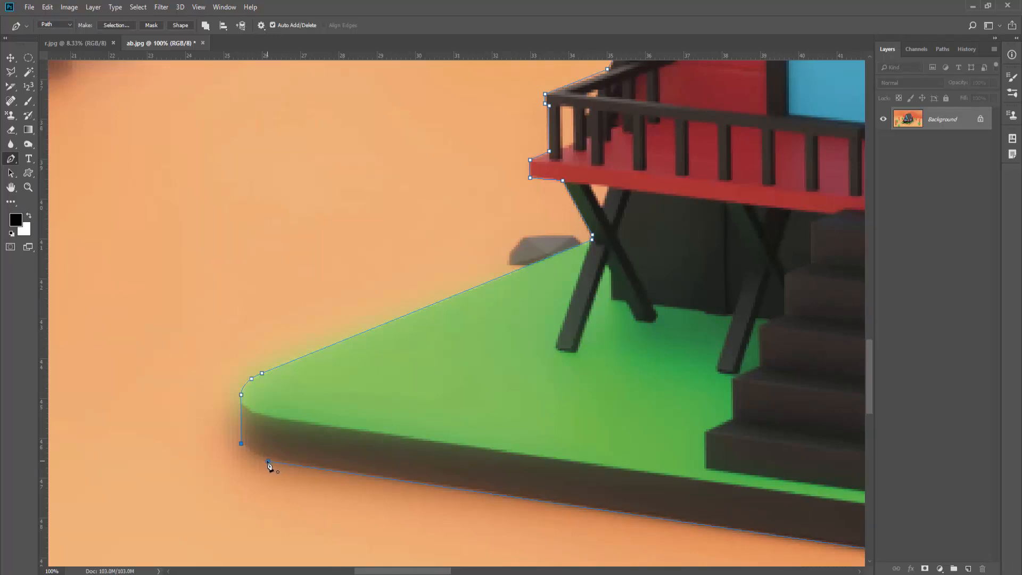
{"action": "left_click", "coordinate": [268, 461]}
{"action": "left_click", "coordinate": [252, 454]}
{"action": "key", "text": "ctrl+minus"}
{"action": "key", "text": "ctrl+minus"}
{"action": "key", "text": "ctrl+minus"}
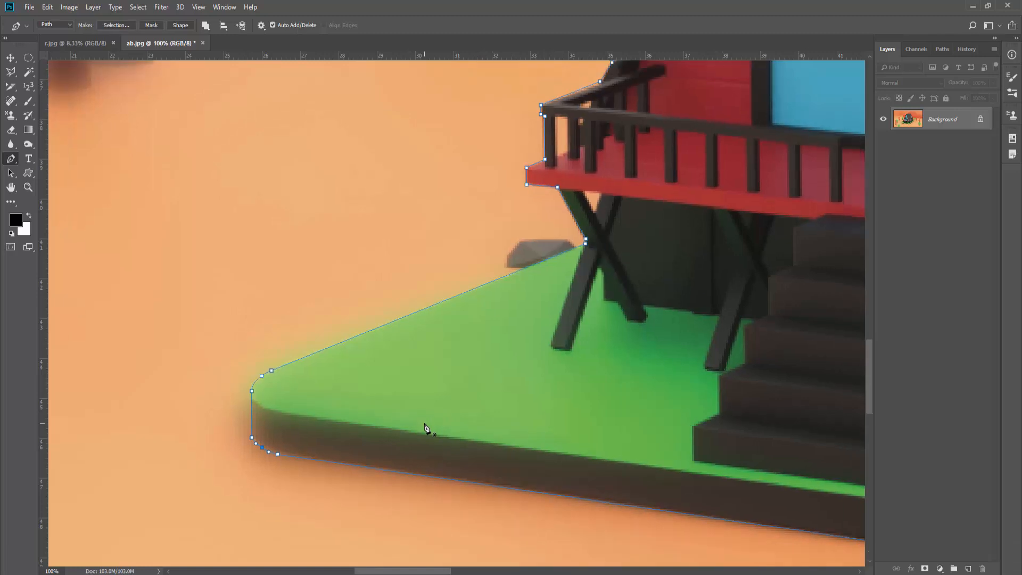
{"action": "key", "text": "ctrl+minus"}
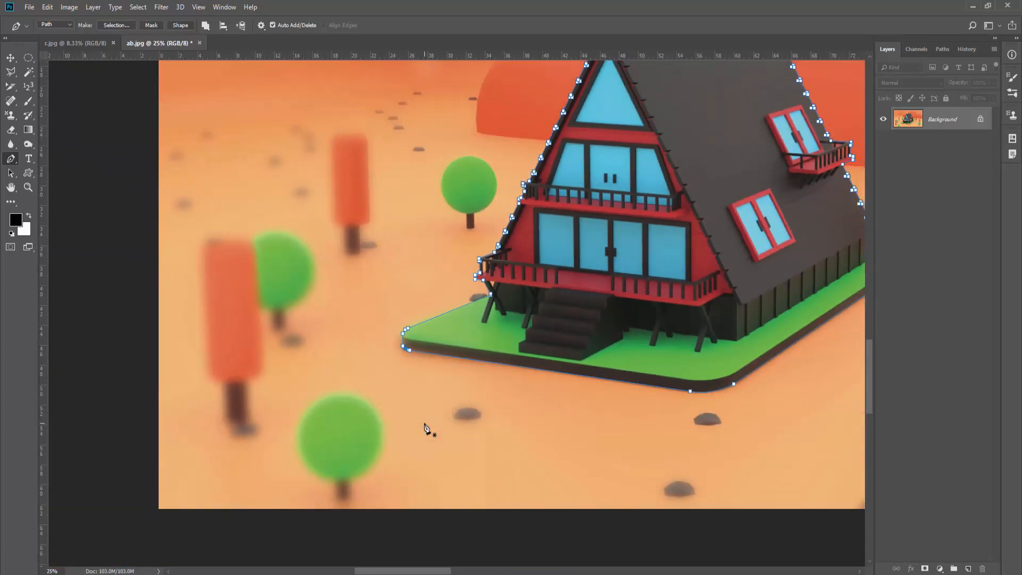
Convert the closed house path into a new anti-aliased selection with a feather radius of 20 pixels.
{"action": "key", "text": "ctrl+minus"}
{"action": "key", "text": "ctrl+plus"}
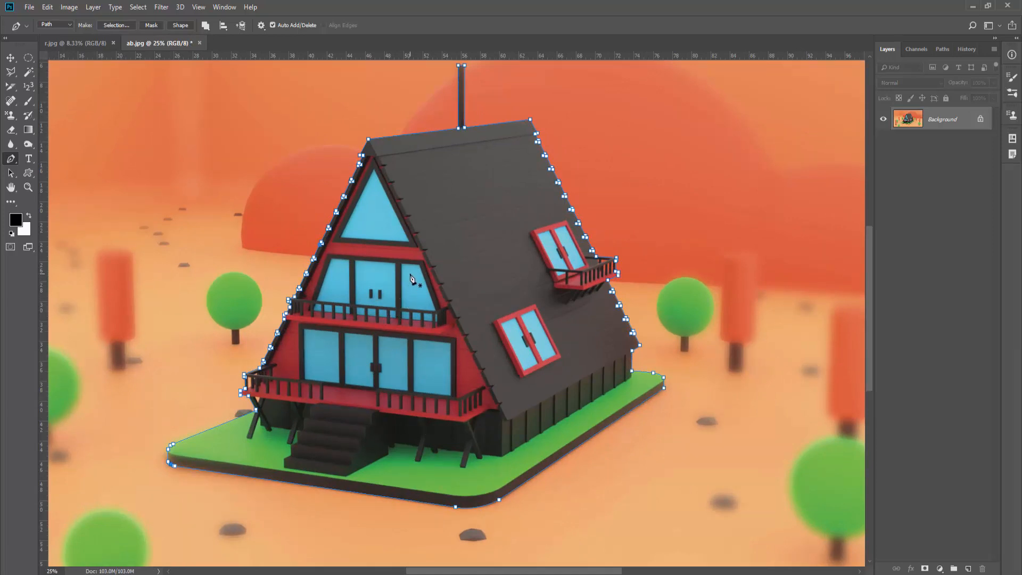
{"action": "right_click", "coordinate": [411, 278]}
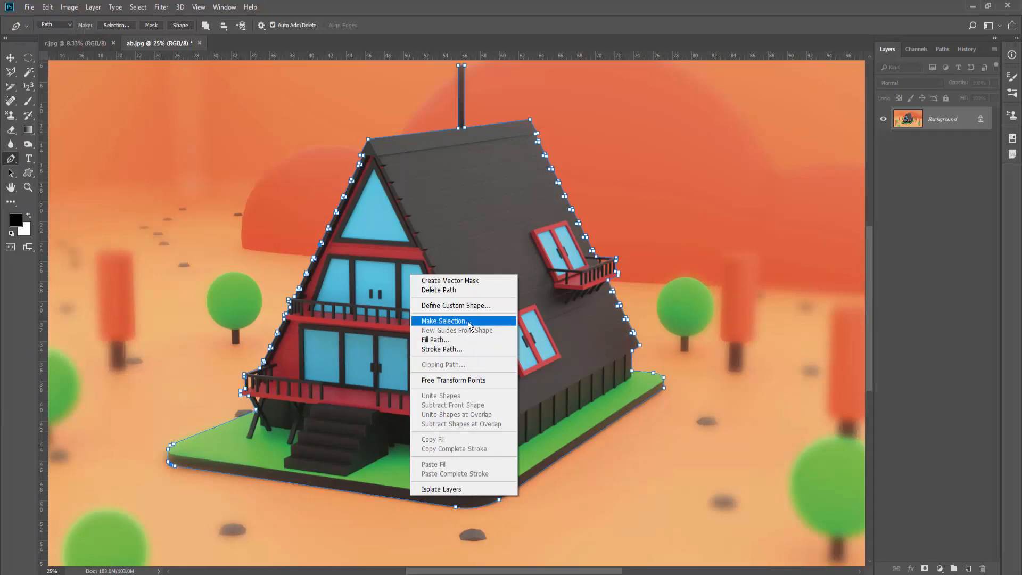
{"action": "left_click", "coordinate": [468, 321]}
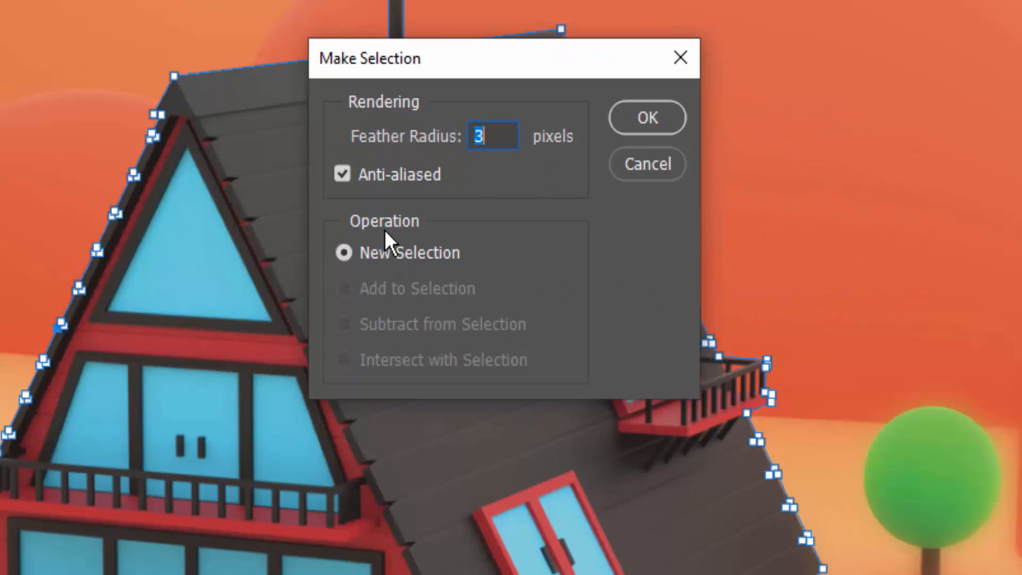
{"action": "type", "text": "20"}
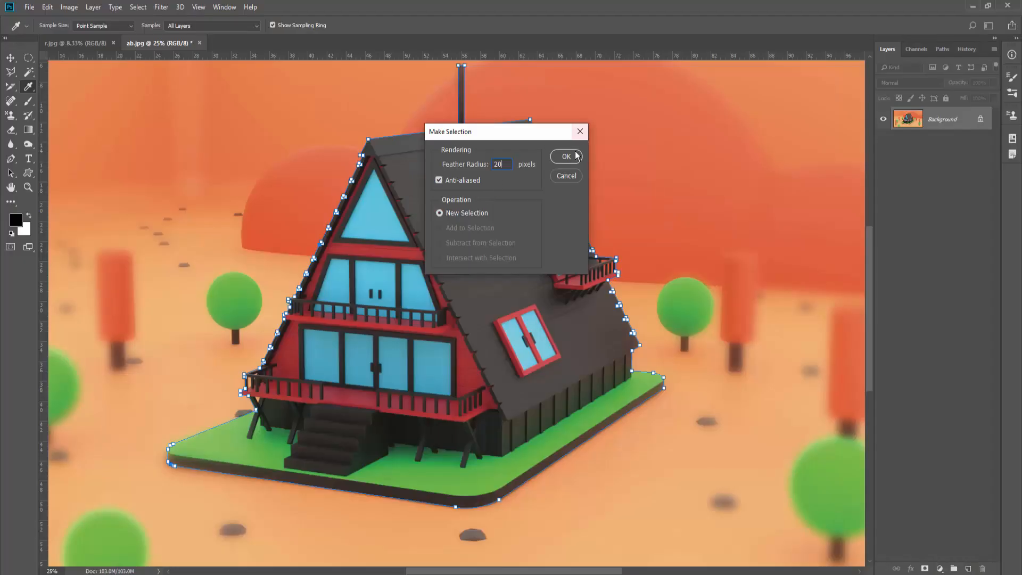
{"action": "left_click", "coordinate": [566, 156]}
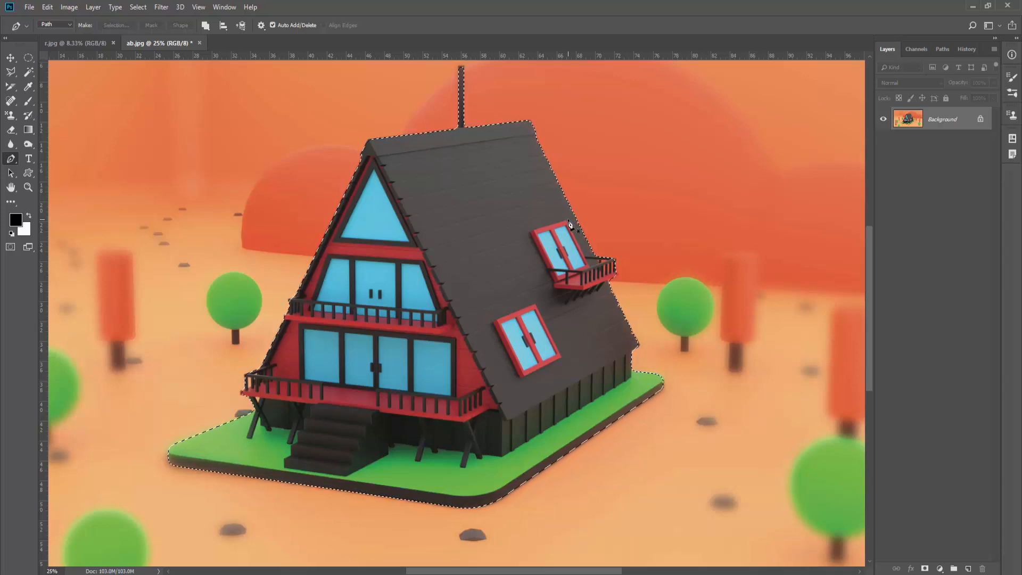
Copy the selected house onto its own layer and hide the Background layer to inspect the cutout's edges.
{"action": "key", "text": "ctrl+d"}
{"action": "key", "text": "ctrl+minus"}
{"action": "key", "text": "ctrl+minus"}
{"action": "key", "text": "ctrl+plus"}
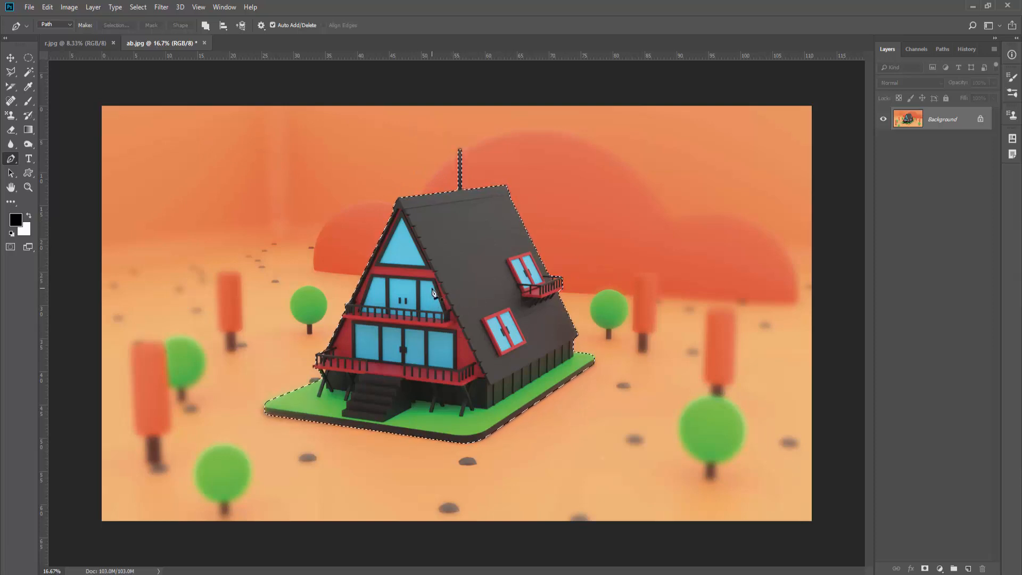
{"action": "key", "text": "ctrl+j"}
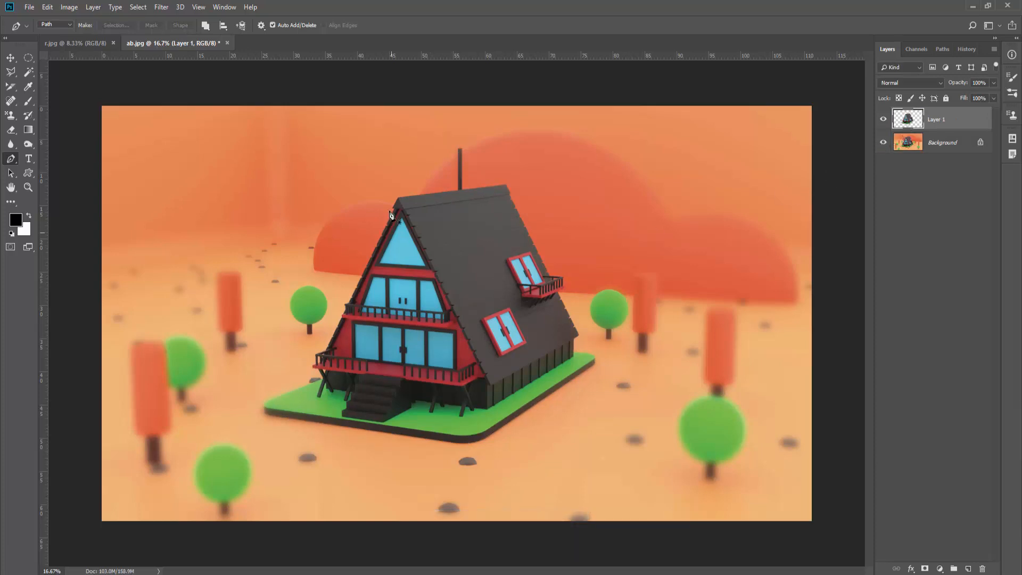
{"action": "left_click", "coordinate": [883, 143]}
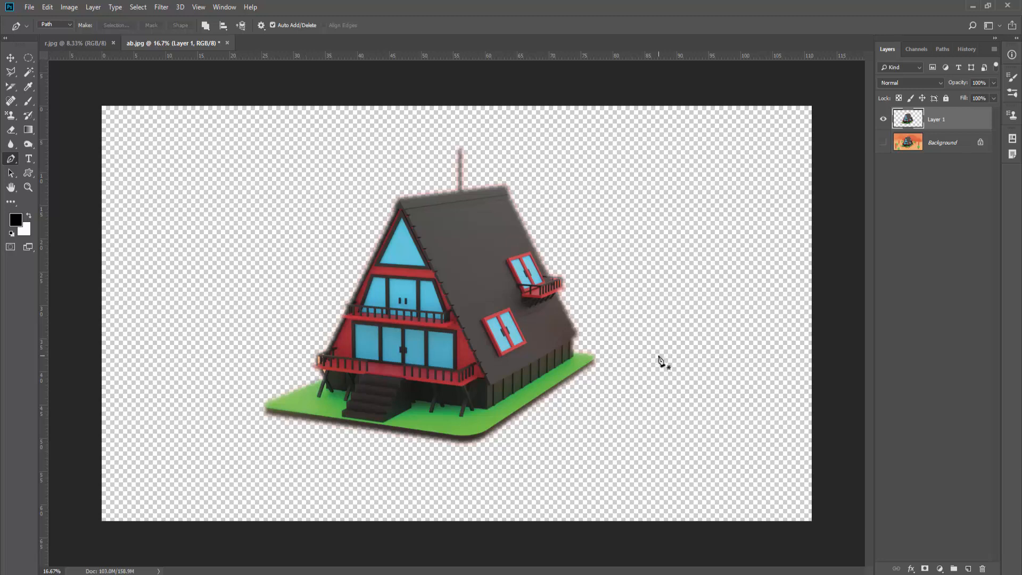
{"action": "key", "text": "ctrl+plus"}
{"action": "key", "text": "ctrl+plus"}
{"action": "key", "text": "ctrl+plus"}
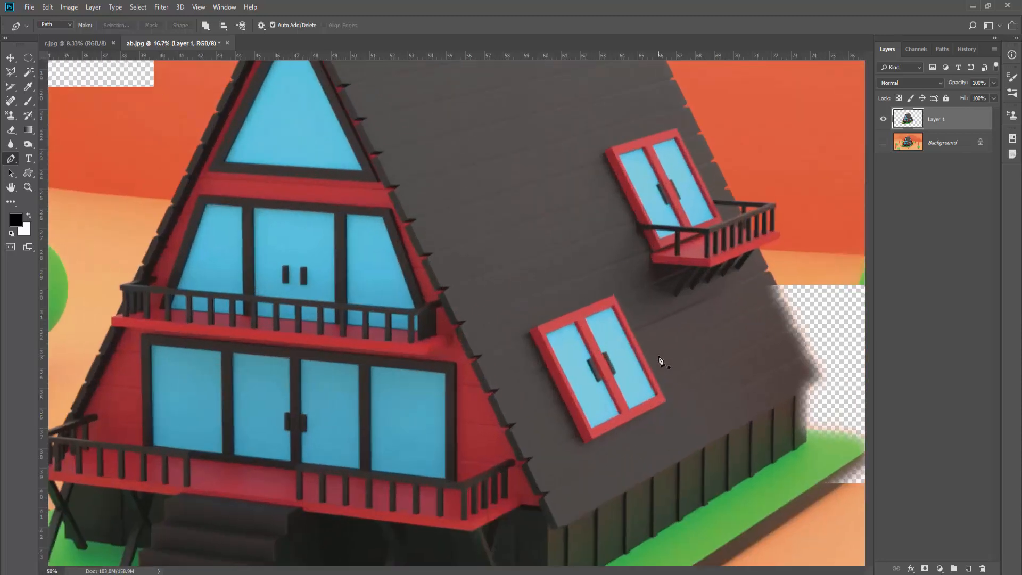
{"action": "left_click_drag", "start_coordinate": [614, 290], "coordinate": [649, 556]}
{"action": "left_click_drag", "start_coordinate": [568, 377], "coordinate": [582, 436]}
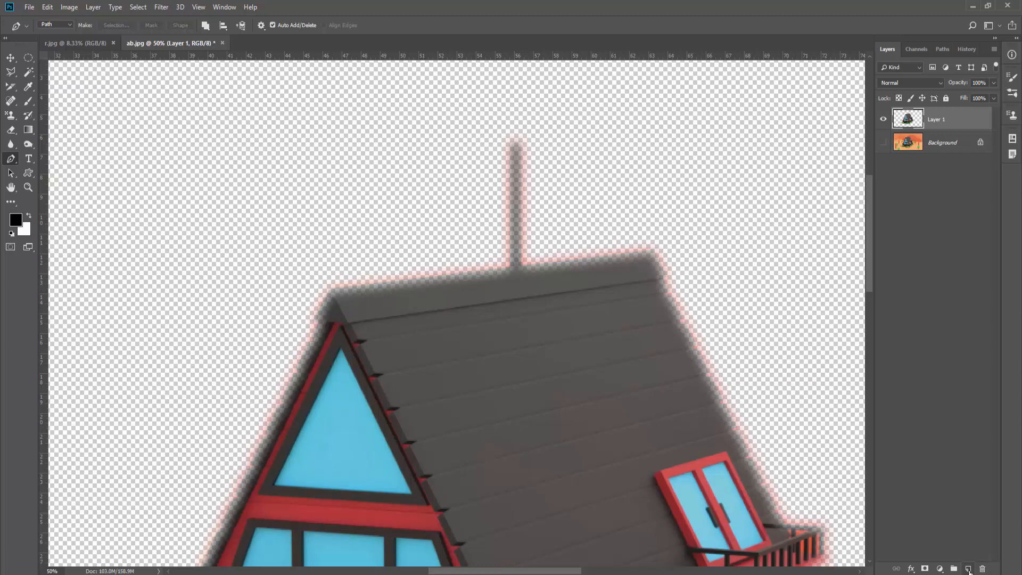
Add a layer filled with black and place it beneath the house cutout.
{"action": "left_click", "coordinate": [968, 568]}
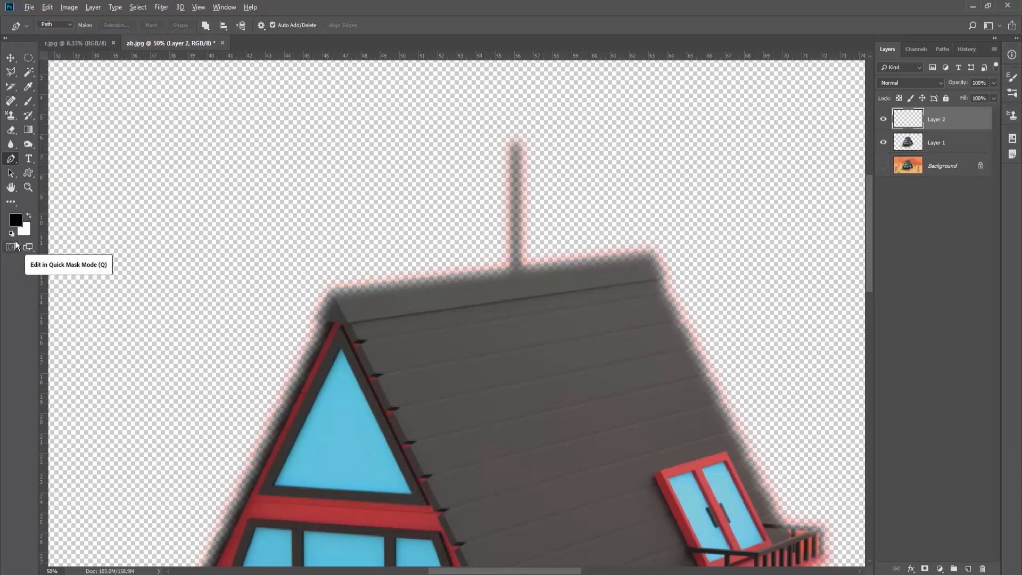
{"action": "key", "text": "alt+BackSpace"}
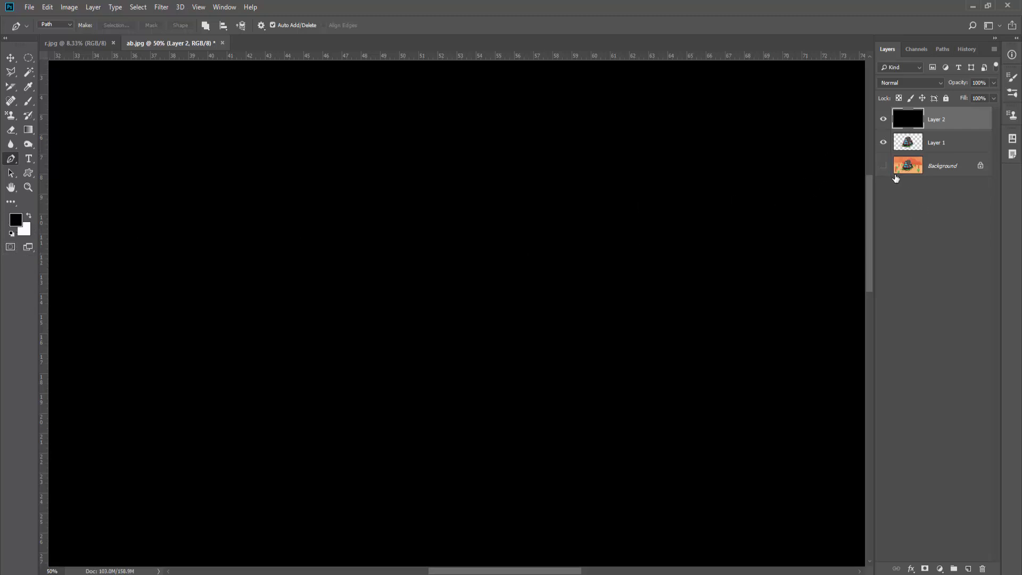
{"action": "left_click_drag", "start_coordinate": [937, 144], "coordinate": [942, 112]}
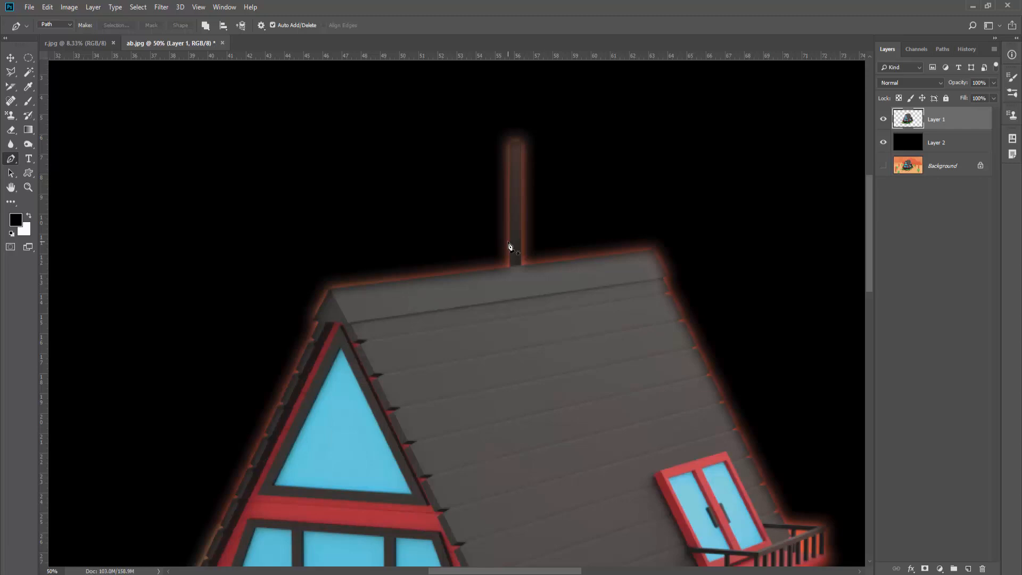
Undo the black layer, the house copy and the feathered selection to return to the closed path.
{"action": "key", "text": "ctrl+alt+z"}
{"action": "key", "text": "ctrl+alt+z"}
{"action": "key", "text": "ctrl+alt+z"}
{"action": "key", "text": "ctrl+alt+z"}
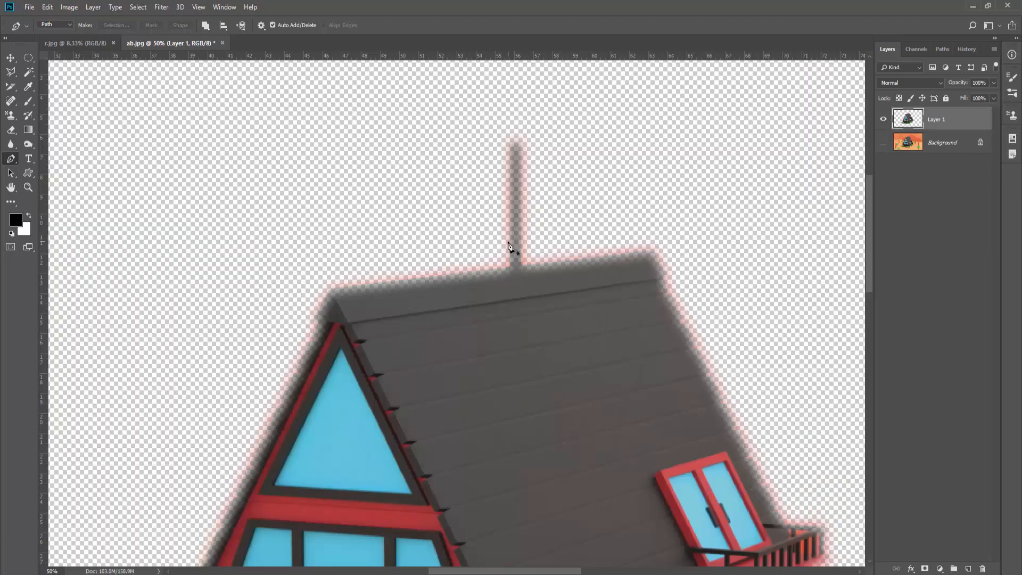
{"action": "key", "text": "ctrl+alt+z"}
{"action": "key", "text": "ctrl+alt+z"}
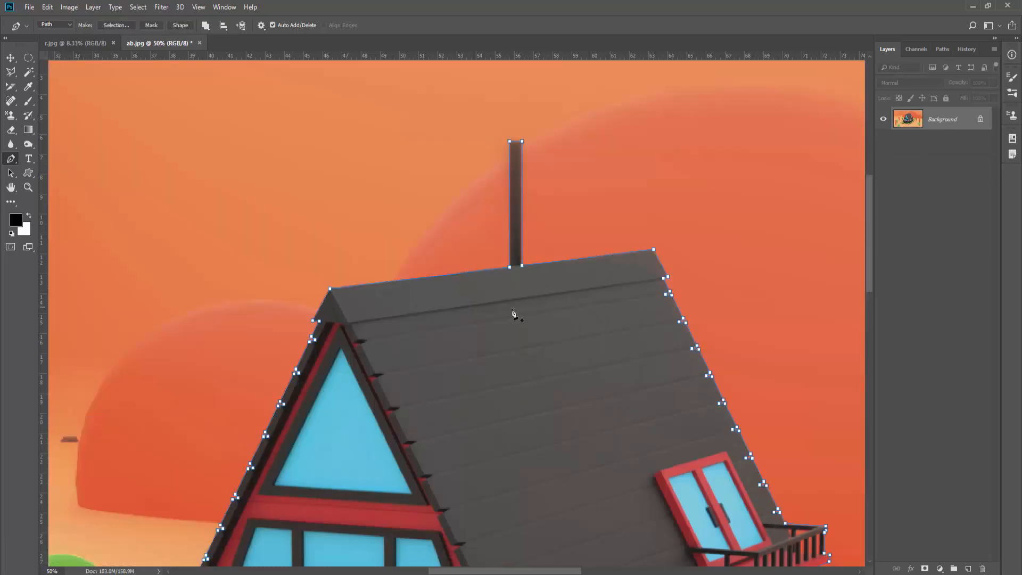
Make a new selection from the house path with a smaller feather radius and copy the house to a new layer.
{"action": "right_click", "coordinate": [513, 314]}
{"action": "left_click", "coordinate": [538, 354]}
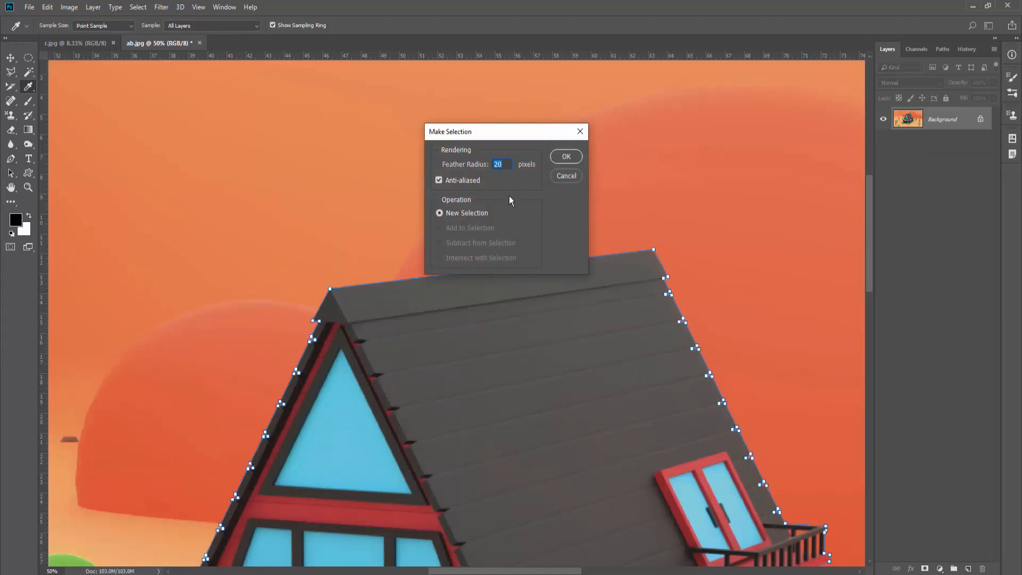
{"action": "key", "text": "Return"}
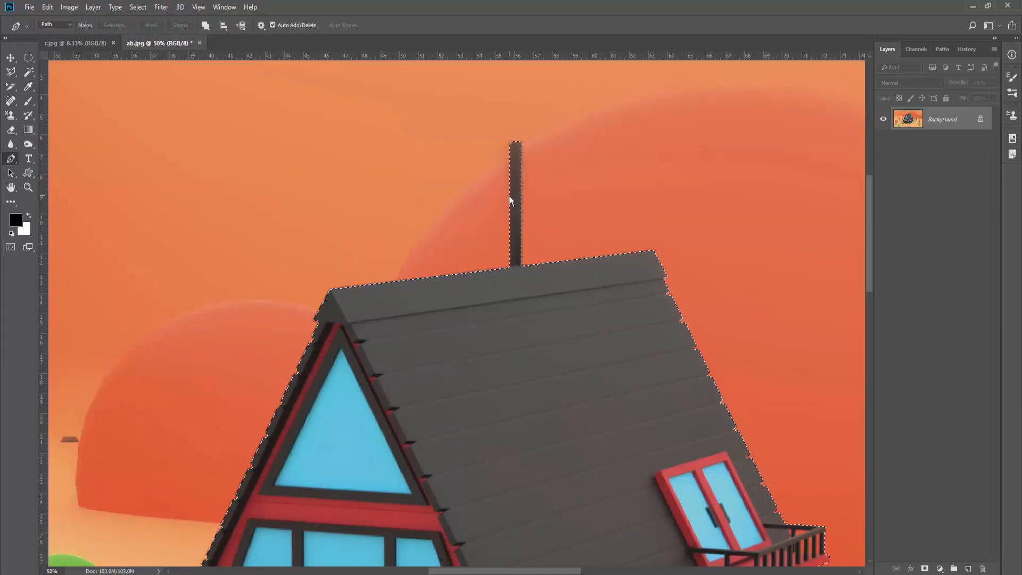
{"action": "key", "text": "ctrl+j"}
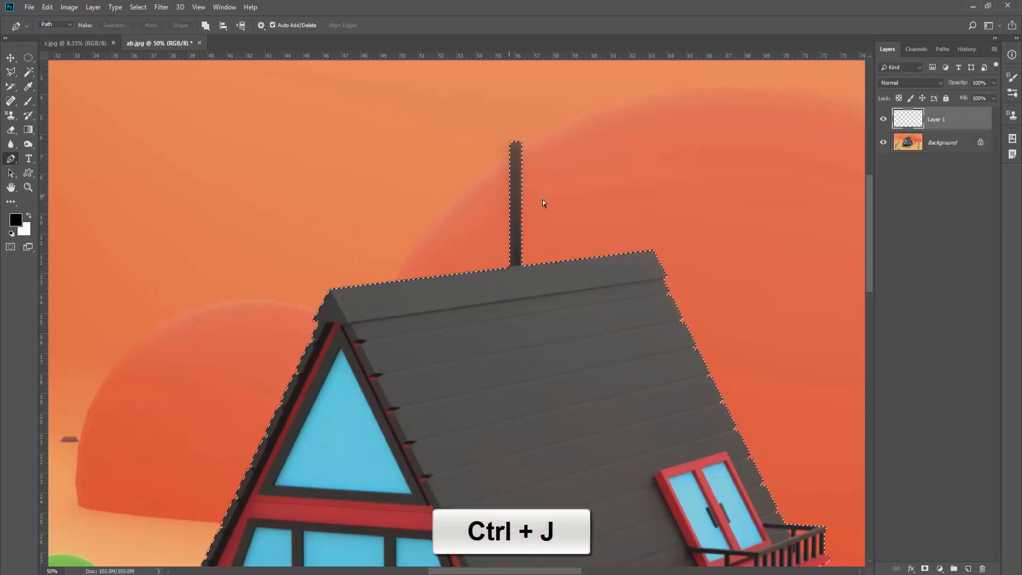
Add a black-filled layer behind the house copy to check its edges against a solid backdrop.
{"action": "left_click", "coordinate": [969, 569]}
{"action": "key", "text": "alt+BackSpace"}
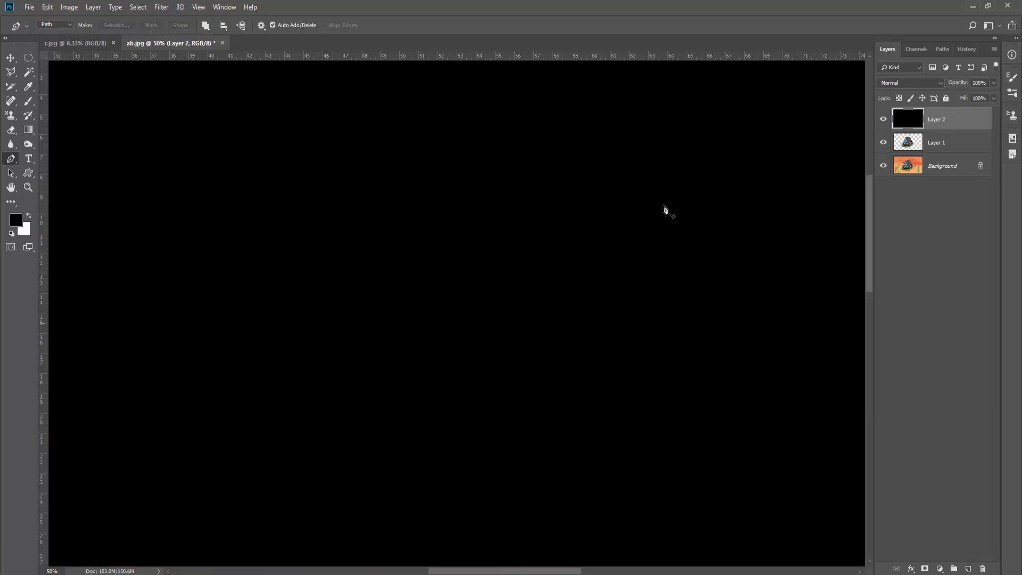
{"action": "left_click_drag", "start_coordinate": [935, 145], "coordinate": [937, 112]}
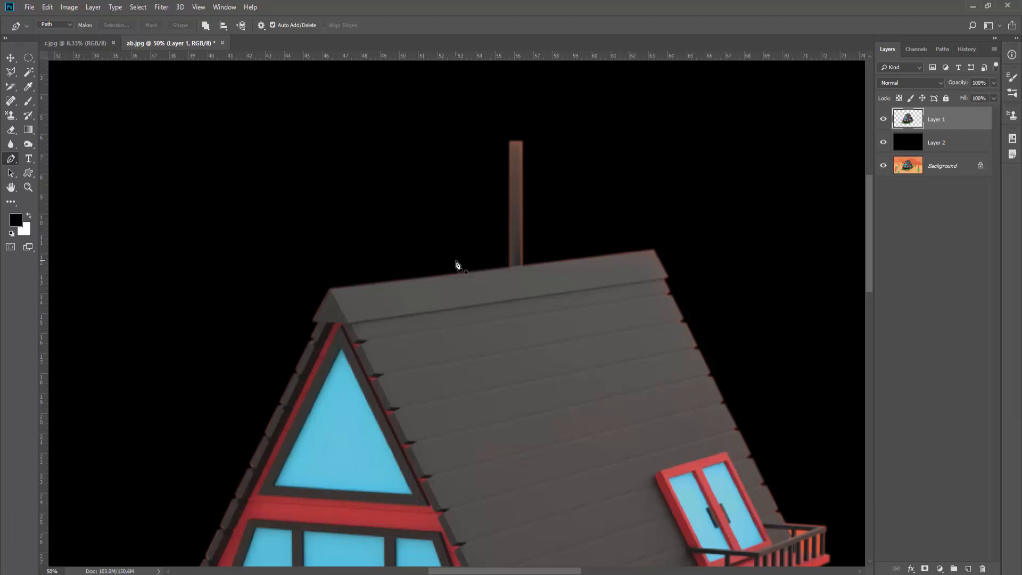
{"action": "key", "text": "ctrl+minus"}
{"action": "key", "text": "ctrl+minus"}
{"action": "key", "text": "ctrl+minus"}
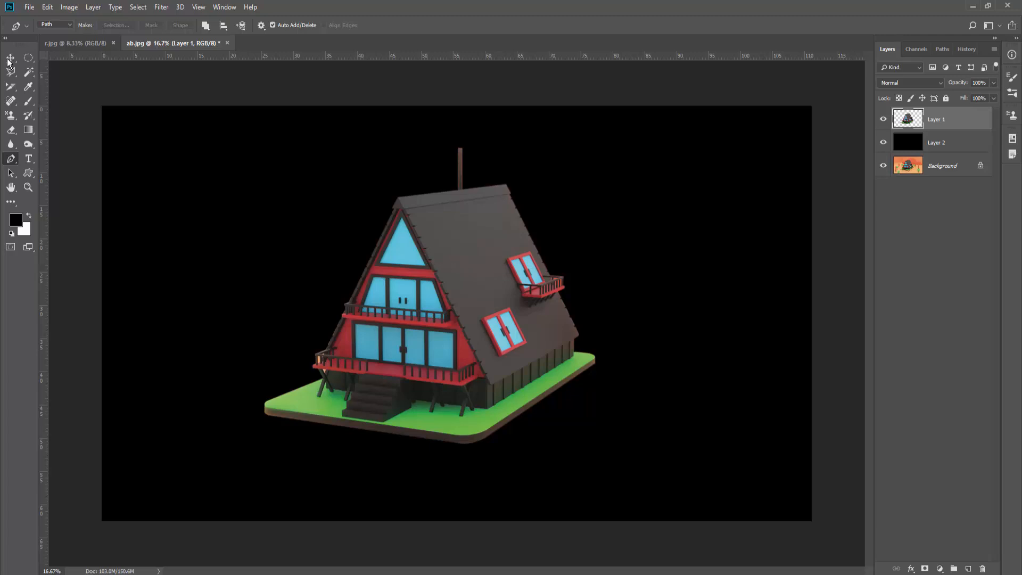
Move the house cutout into r.jpg and scale it down proportionally to stand on the white stool's seat.
{"action": "key", "text": "v"}
{"action": "left_click_drag", "start_coordinate": [458, 300], "coordinate": [460, 242]}
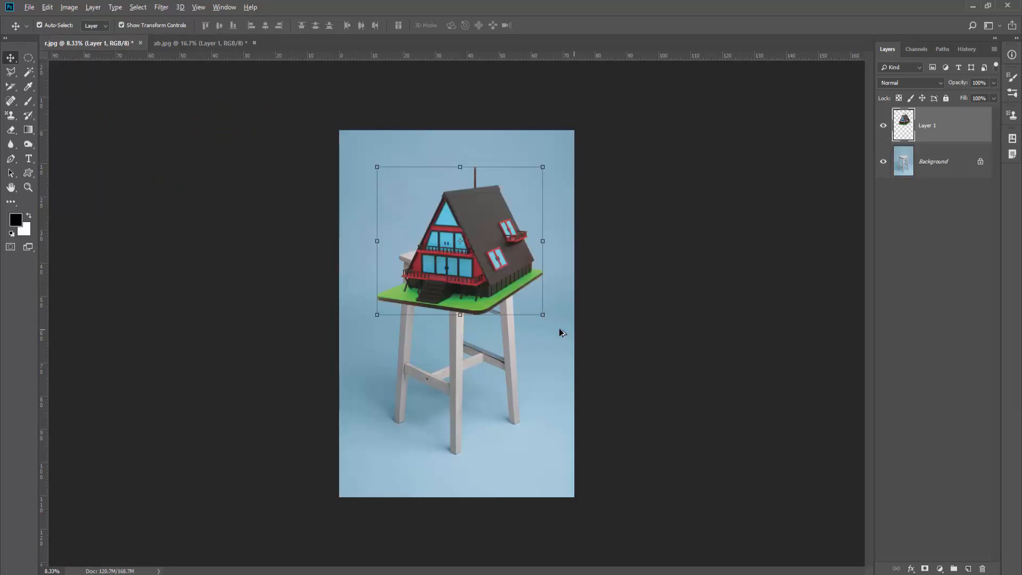
{"action": "key", "text": "shift+alt"}
{"action": "left_click_drag", "start_coordinate": [543, 315], "coordinate": [469, 255]}
{"action": "key", "text": "Return"}
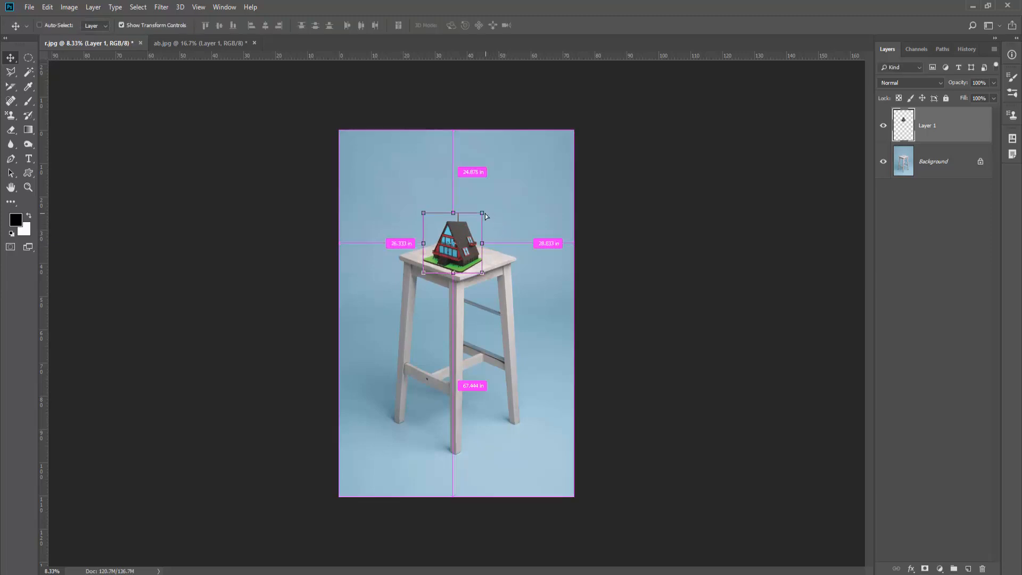
{"action": "left_click_drag", "start_coordinate": [485, 216], "coordinate": [486, 202]}
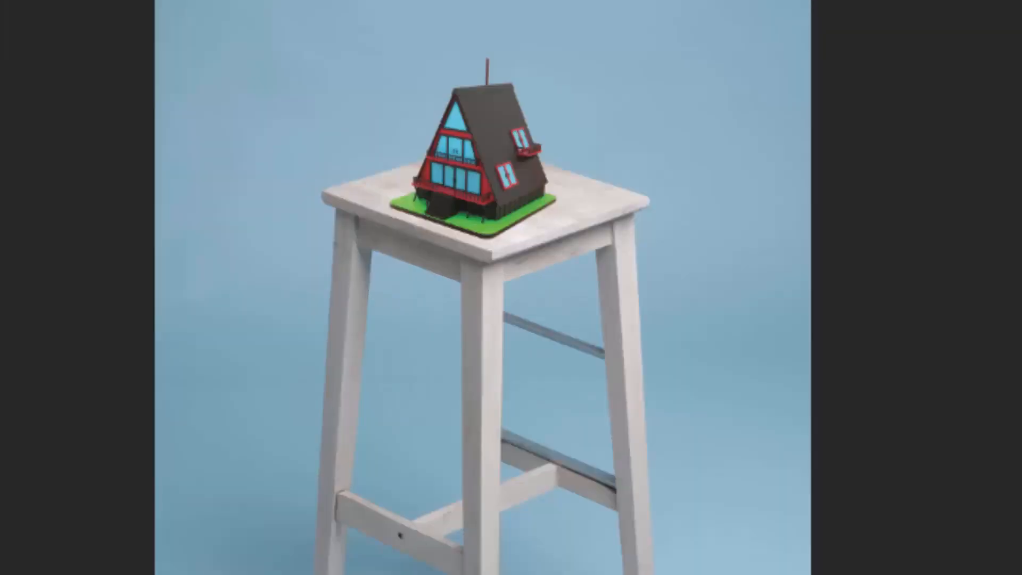